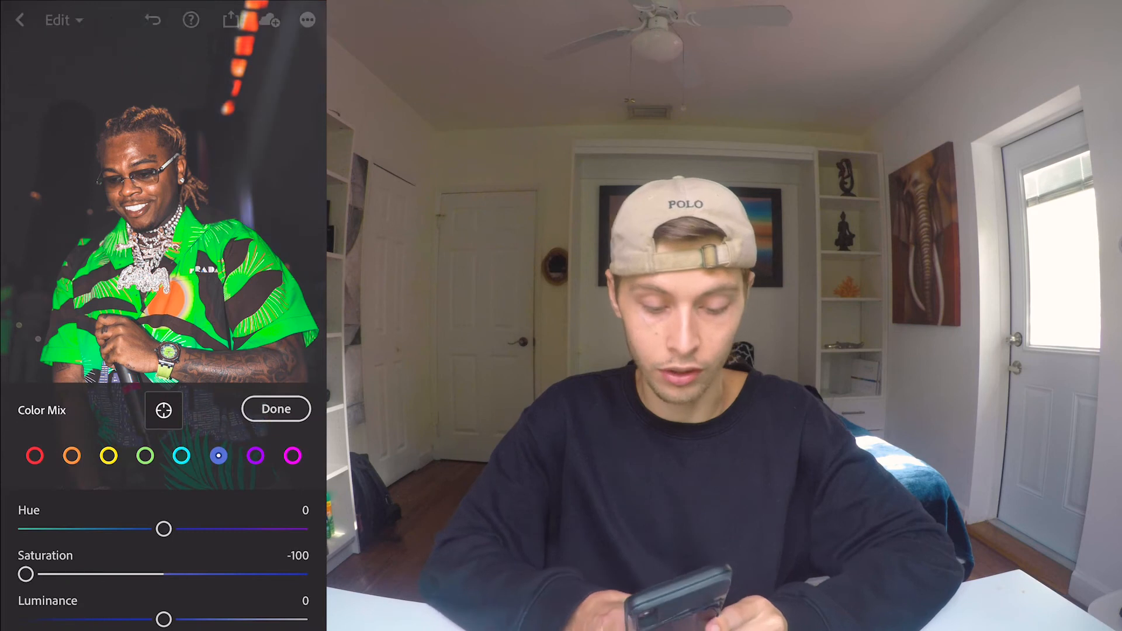
- Check the purple channel in the color mix, finish the mix, and look over the remaining color settings
left_click(255, 455)
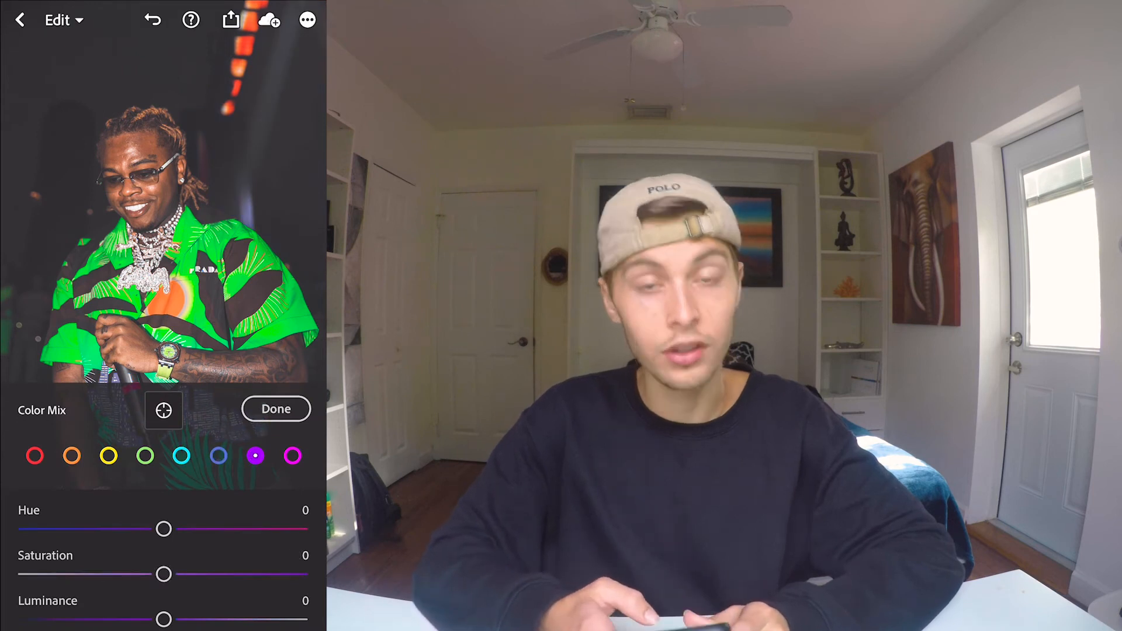
left_click(275, 409)
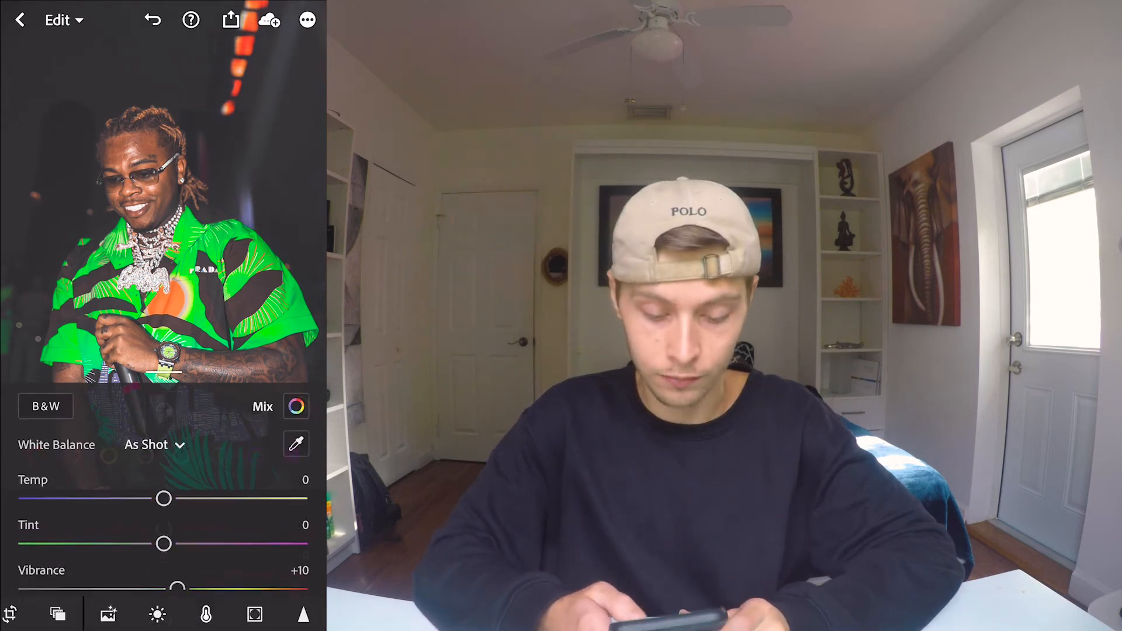
scroll(164, 491, "down", 2)
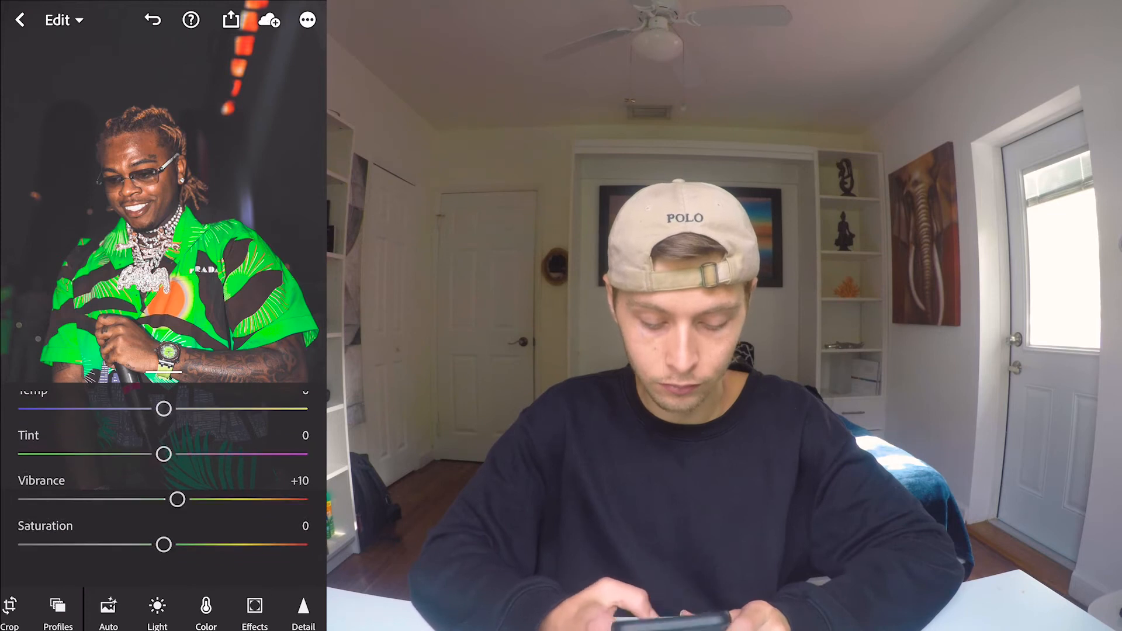
scroll(164, 491, "up", 2)
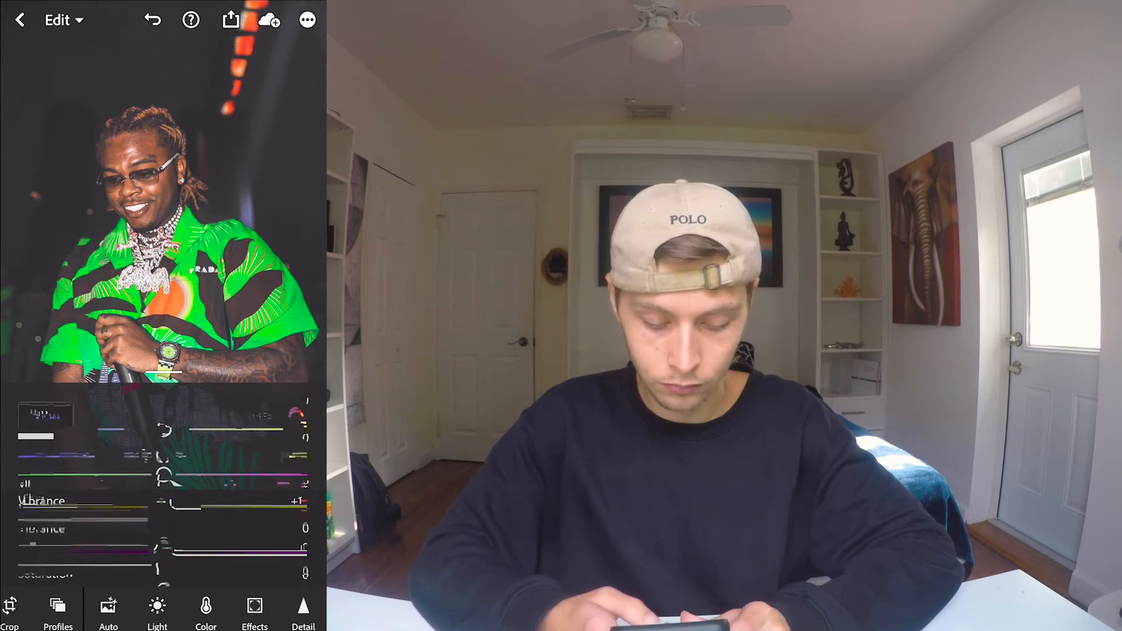
- In the photo's effects settings, set Clarity to +10 and Dehaze to +6
left_click(255, 610)
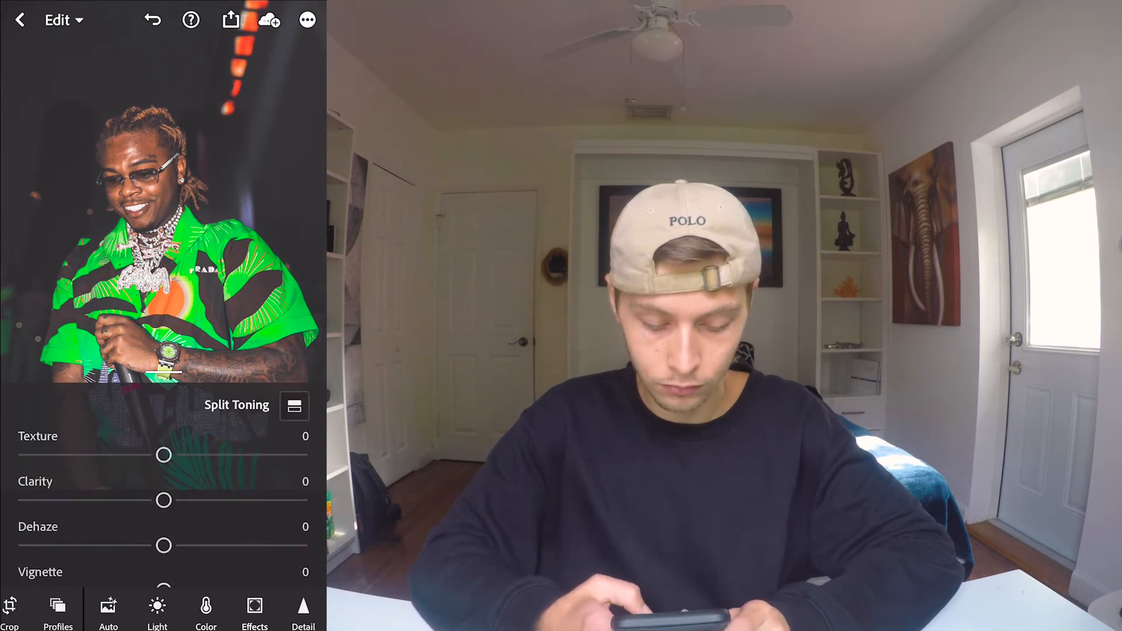
scroll(163, 491, "down", 1)
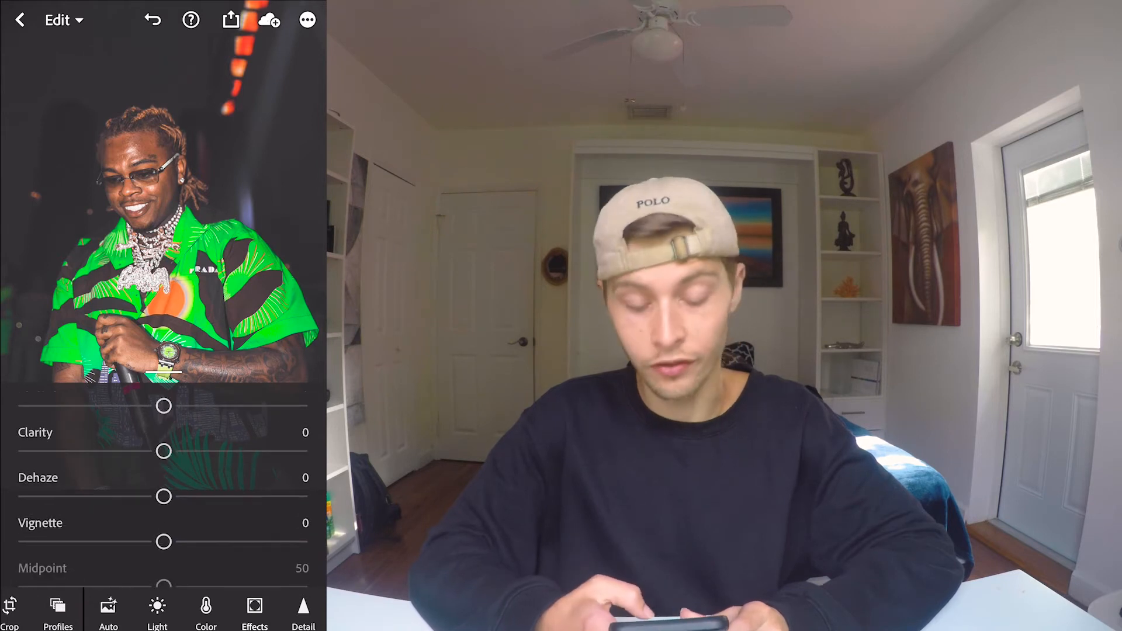
scroll(164, 491, "up", 1)
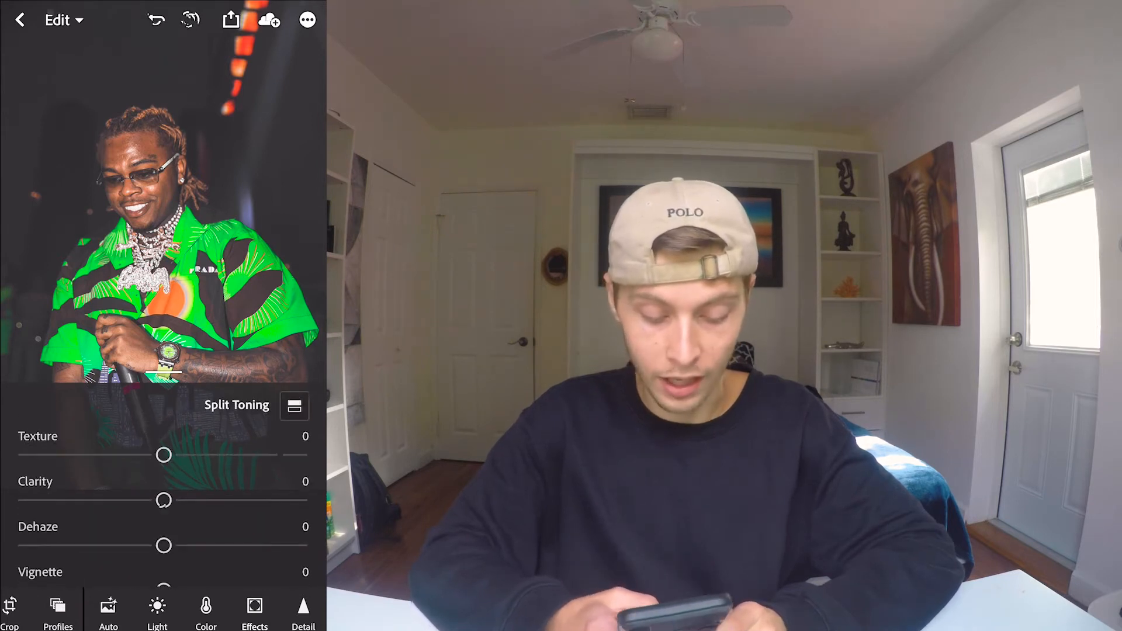
mouse_move(164, 500)
left_mouse_down()
mouse_move(177, 500)
mouse_move(113, 499)
mouse_move(171, 498)
left_mouse_up()
scroll(164, 503, "down", 2)
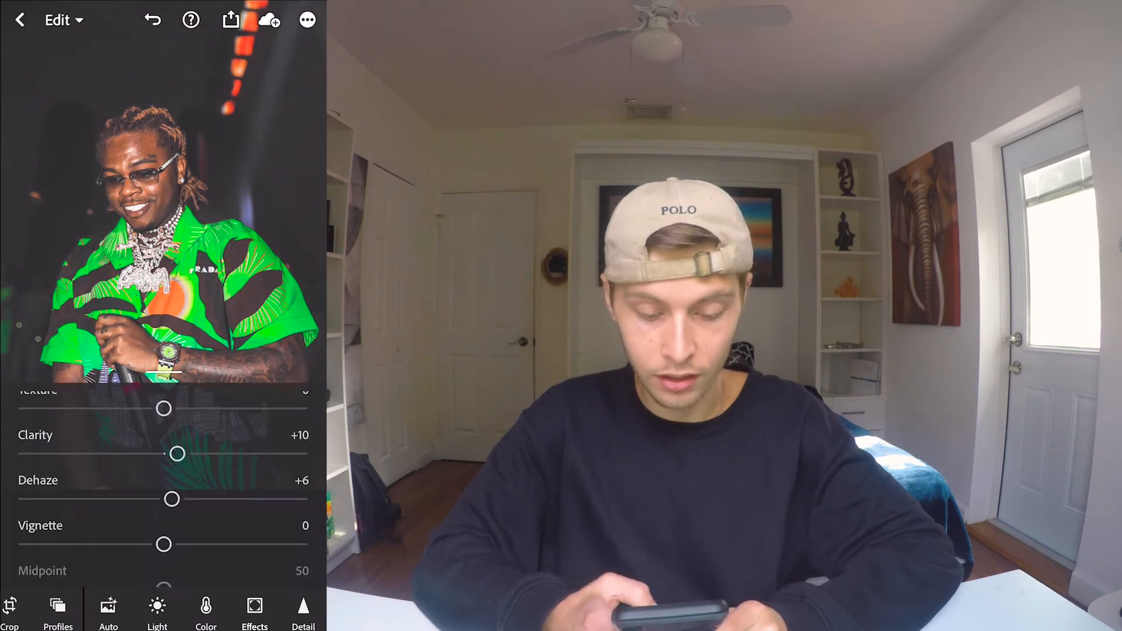
- Set the photo's Vignette to -9 and look through the remaining vignette and grain settings
scroll(163, 485, "down", 2)
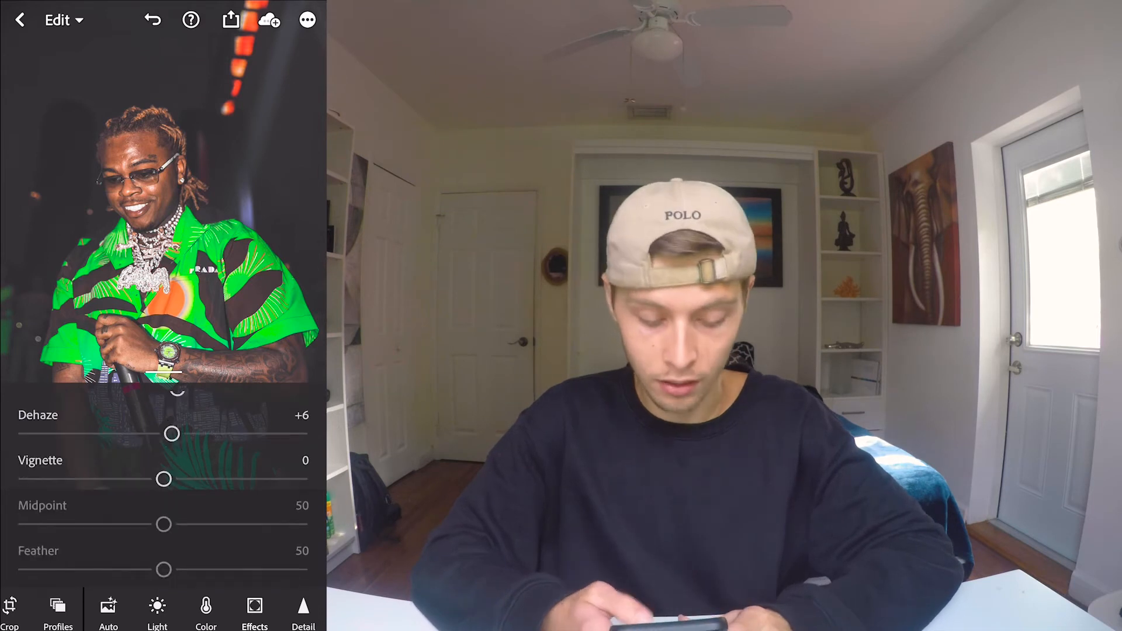
mouse_move(164, 478)
left_mouse_down()
mouse_move(178, 478)
mouse_move(151, 478)
left_mouse_up()
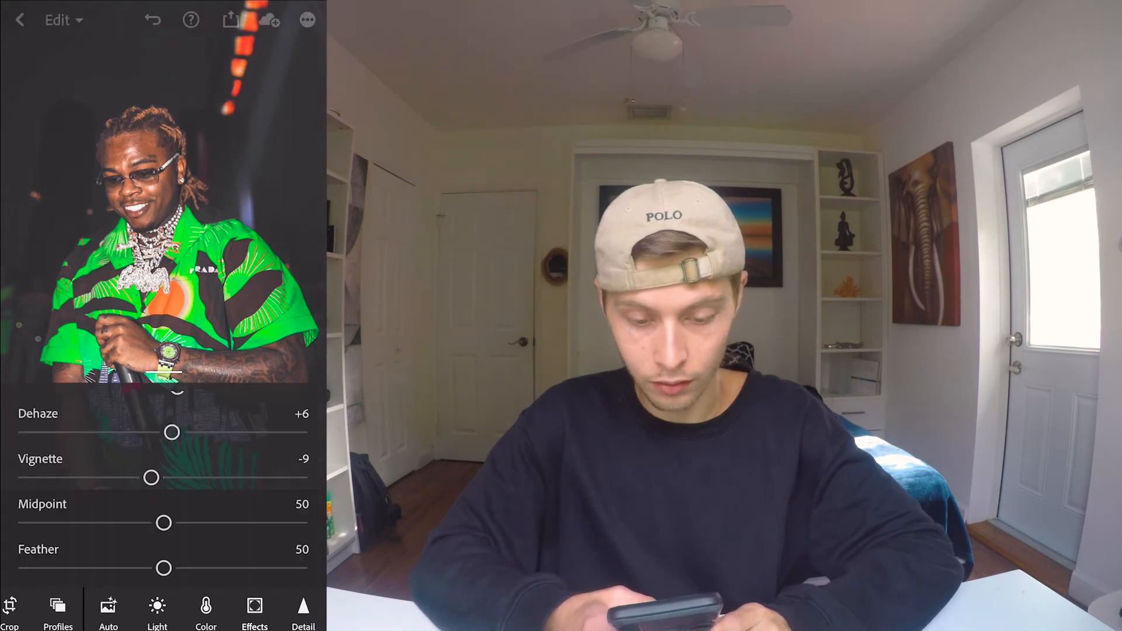
scroll(164, 485, "up", 1)
scroll(164, 485, "down", 3)
scroll(163, 485, "down", 2)
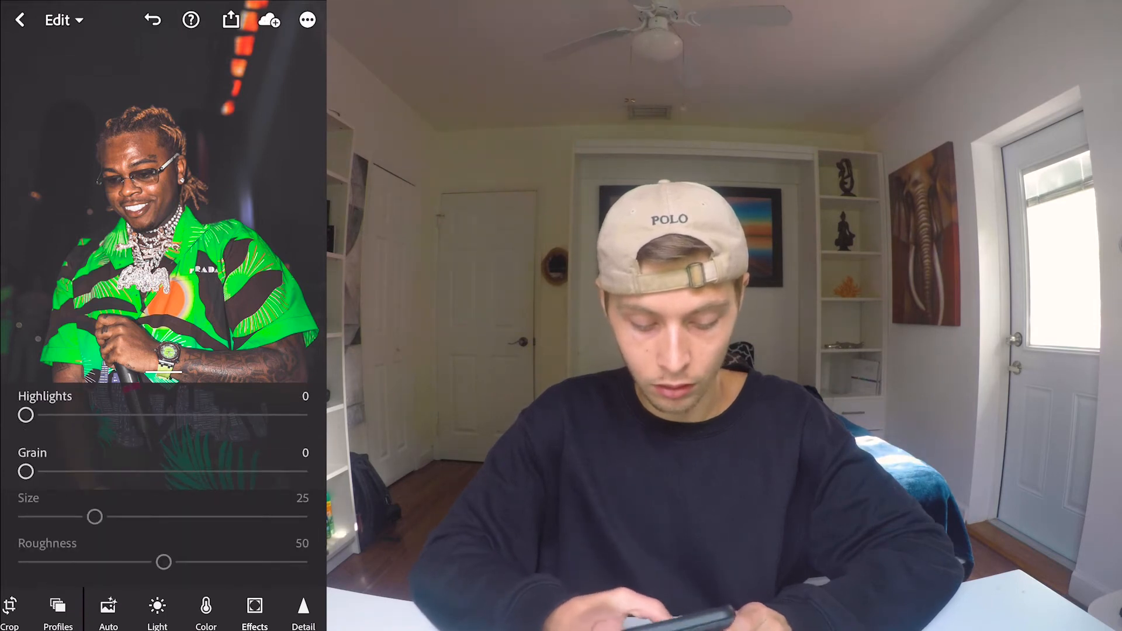
- Raise the photo's Exposure slightly above +0.48 in the light settings and view the edited image full screen
left_click(157, 612)
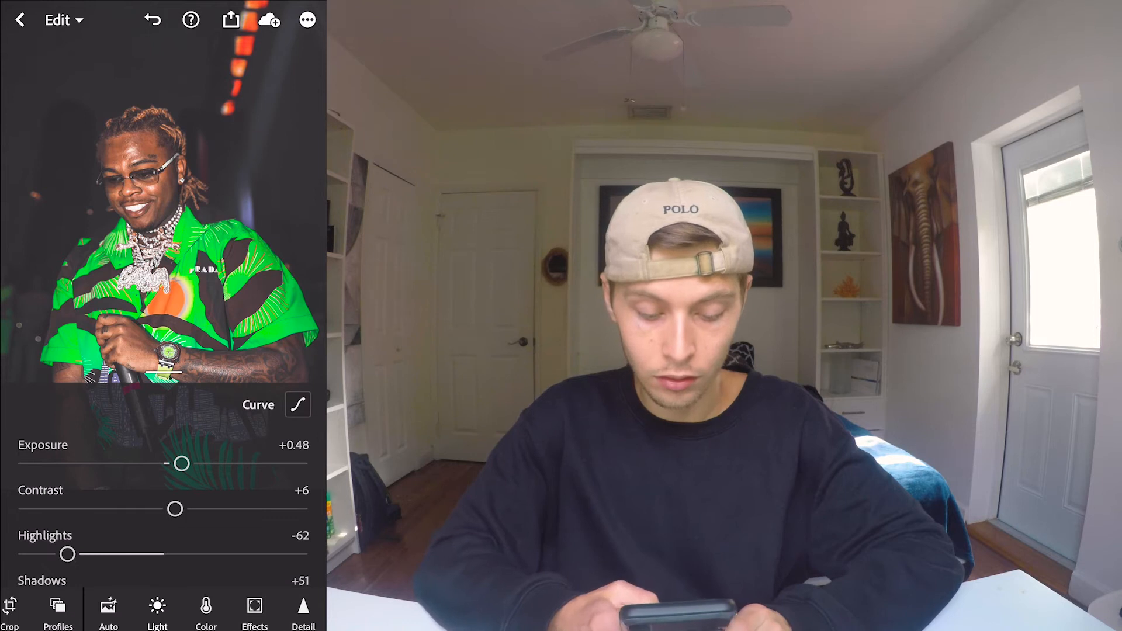
left_click_drag(182, 463, 194, 464)
left_click(164, 233)
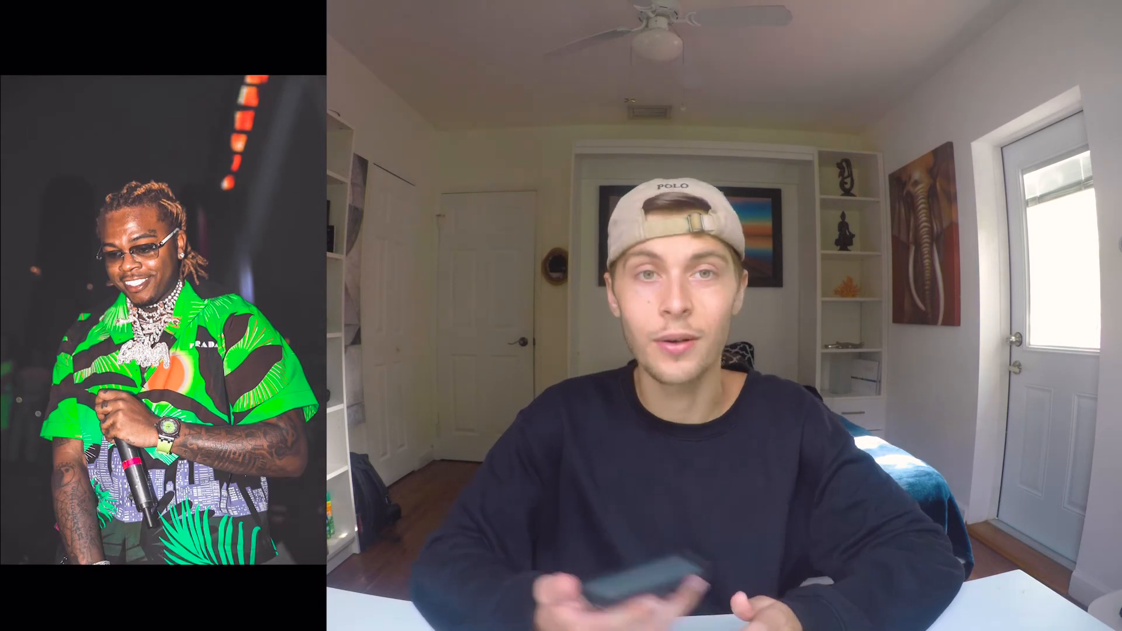
left_click(163, 292)
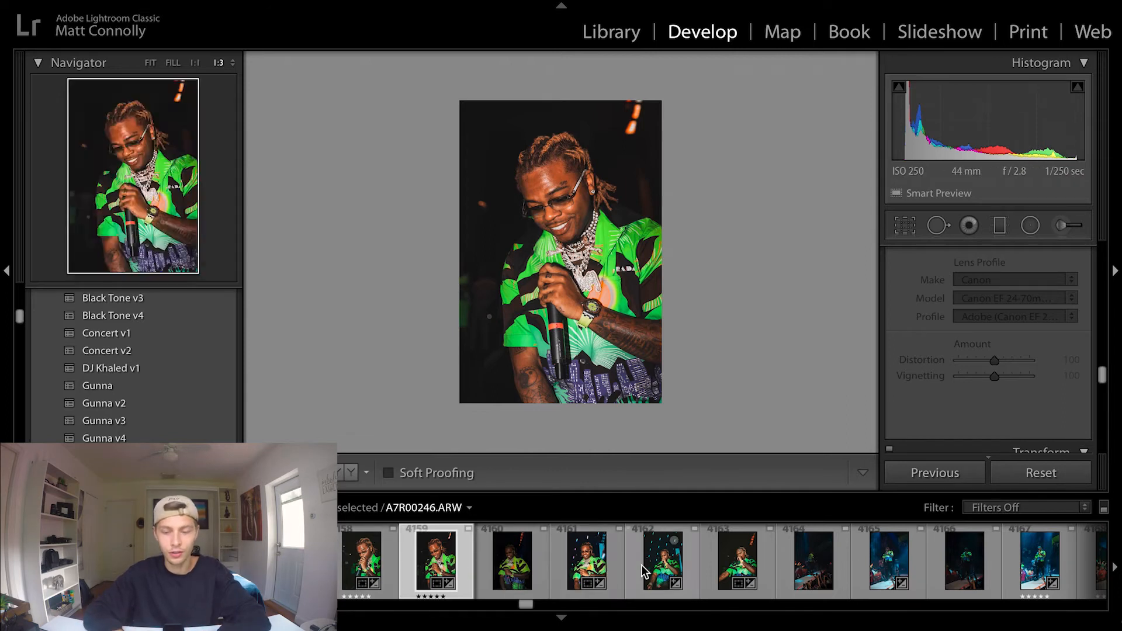
- Switch to Lightroom Classic and set Exposure +0.75, Highlights -63 and Contrast +7 on the photo A7R00244.ARW
left_click(514, 562)
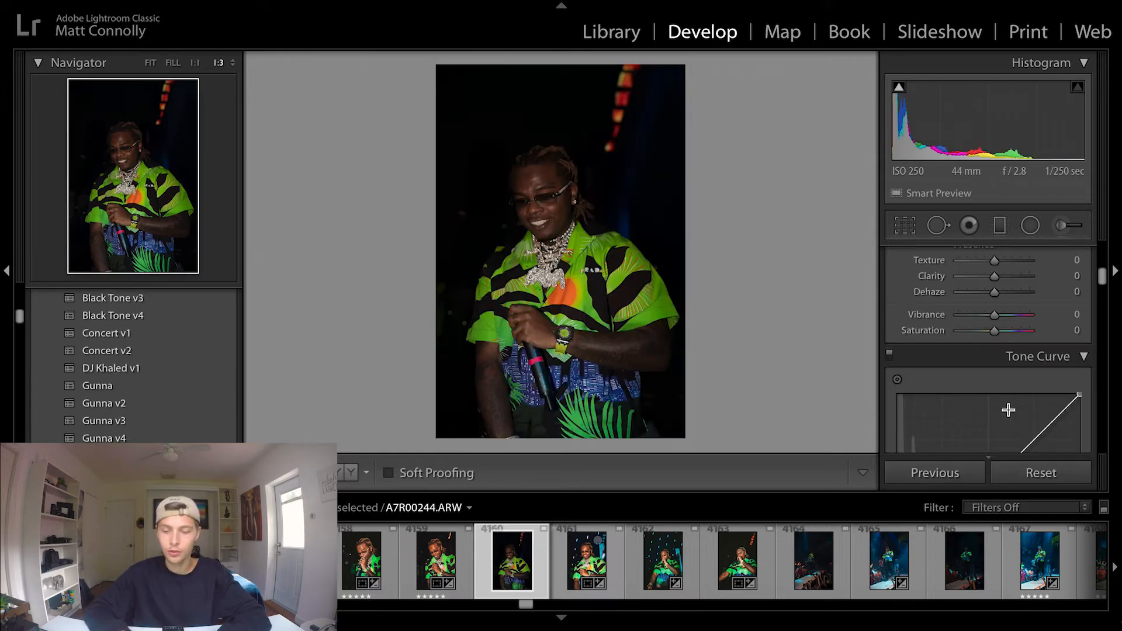
scroll(1022, 314, "up", 5)
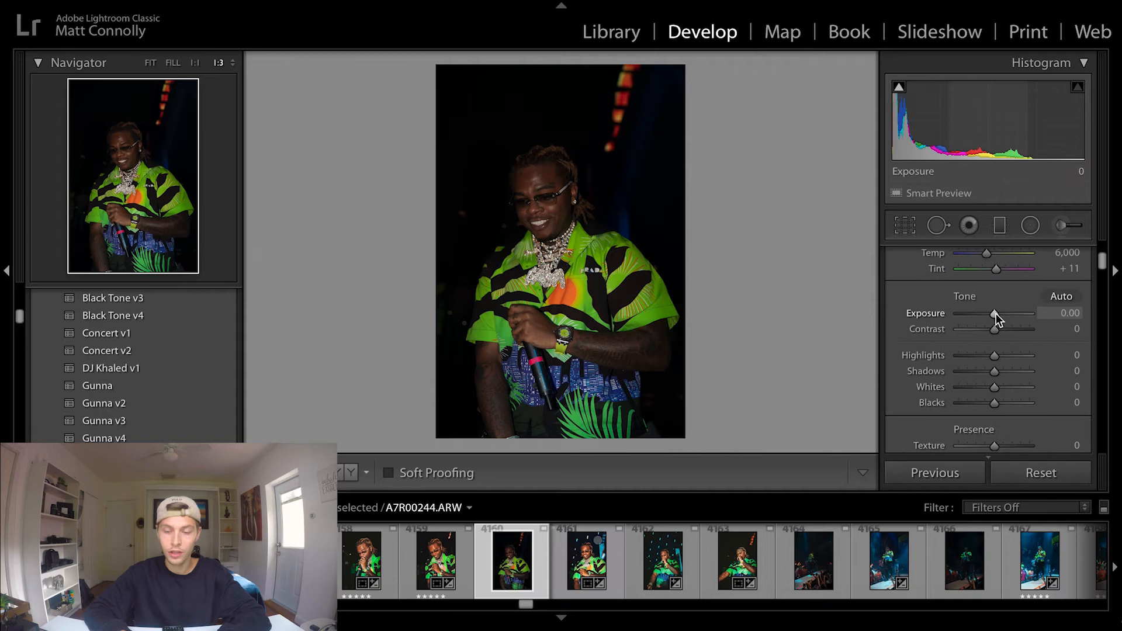
left_click_drag(996, 314, 1001, 313)
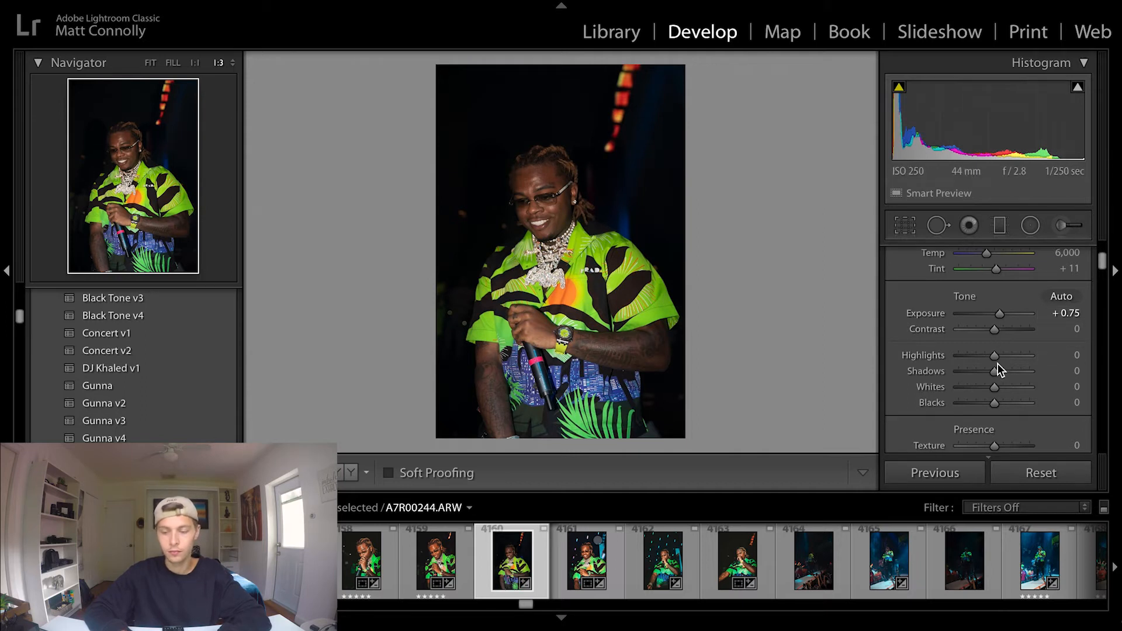
left_click_drag(998, 363, 975, 359)
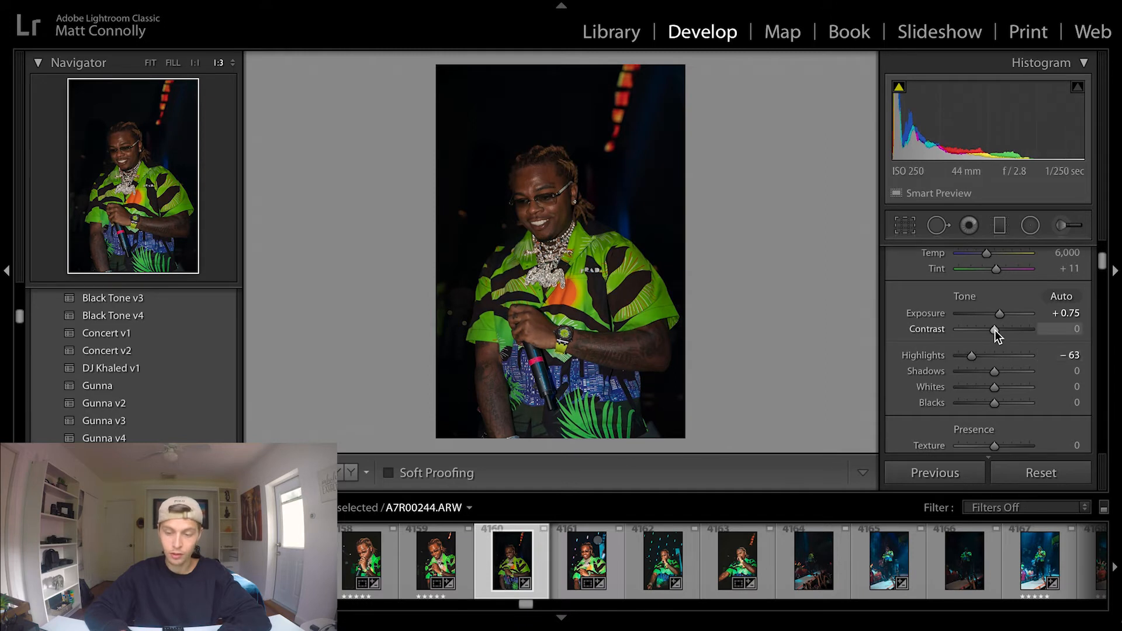
left_click_drag(995, 330, 997, 331)
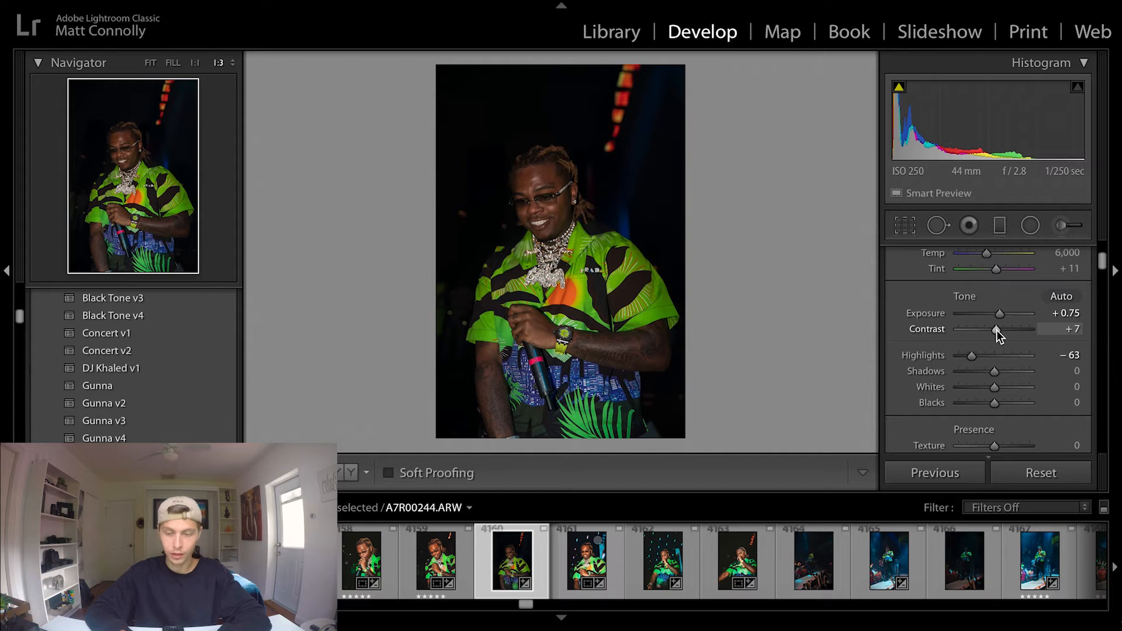
- Set the photo's Shadows to +49, Whites to +50 and Blacks to +100
scroll(997, 331, "down", 3)
scroll(997, 333, "down", 2)
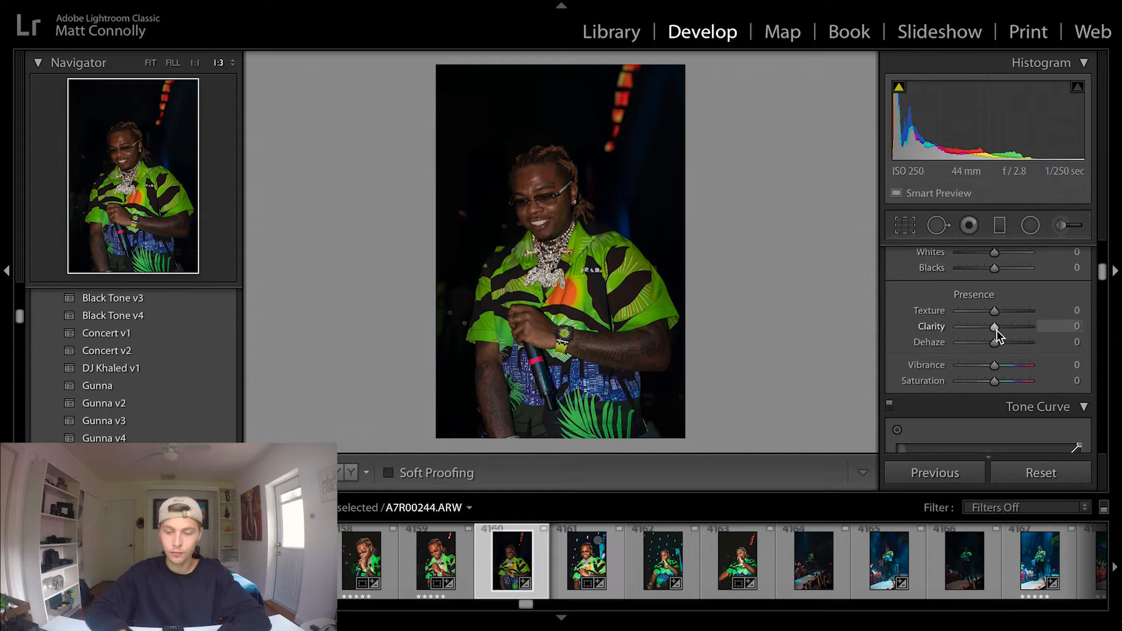
scroll(995, 263, "up", 1)
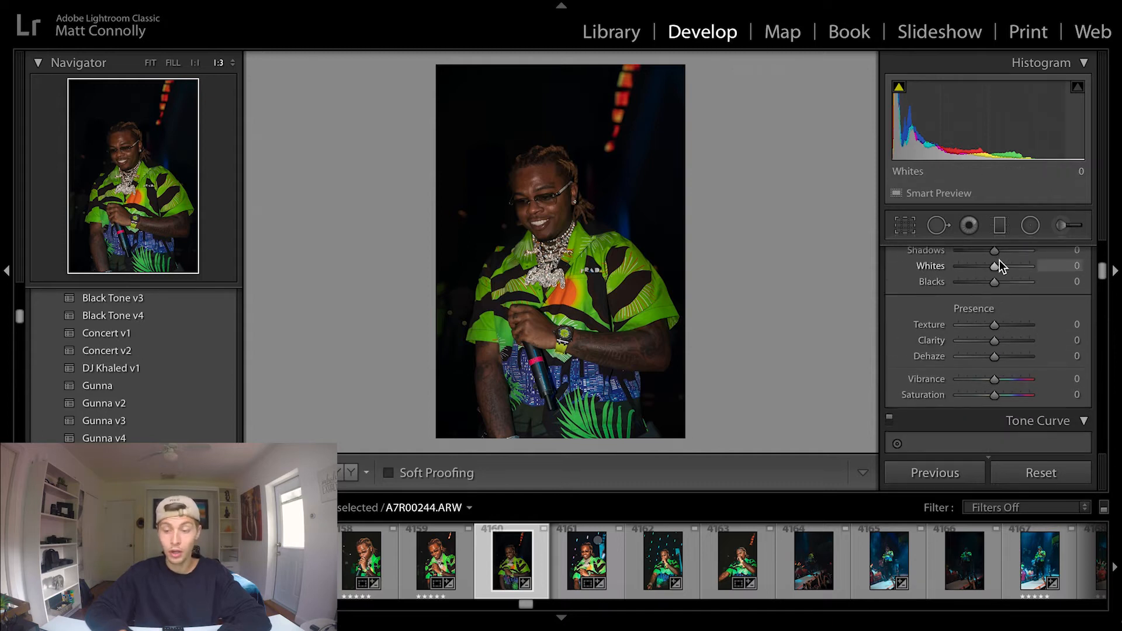
left_click_drag(993, 249, 1003, 282)
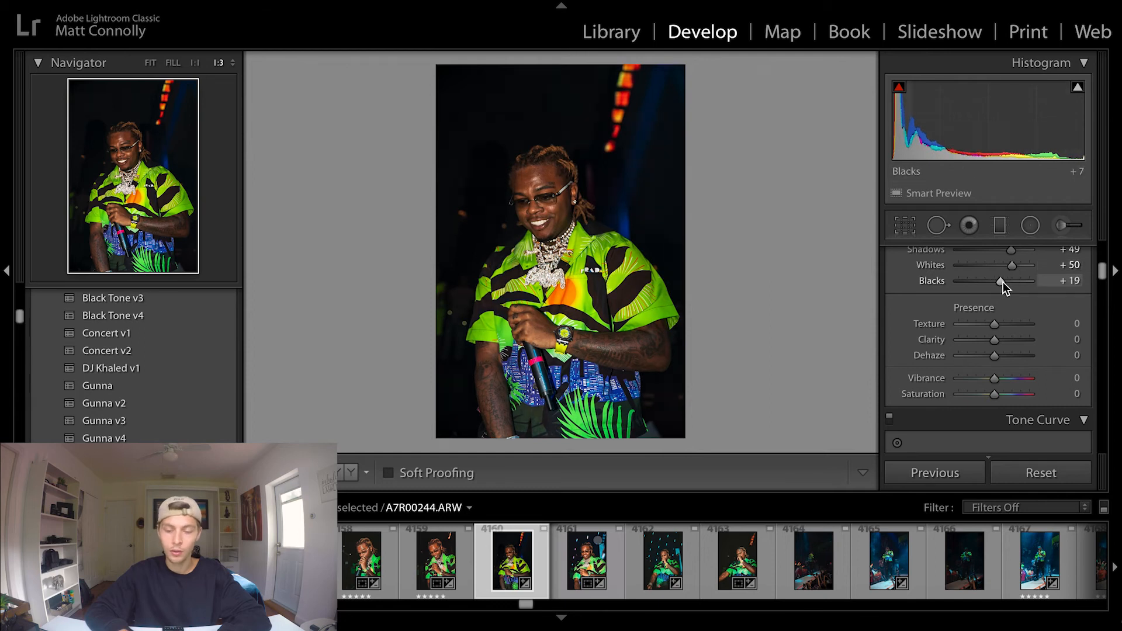
scroll(1003, 282, "up", 2)
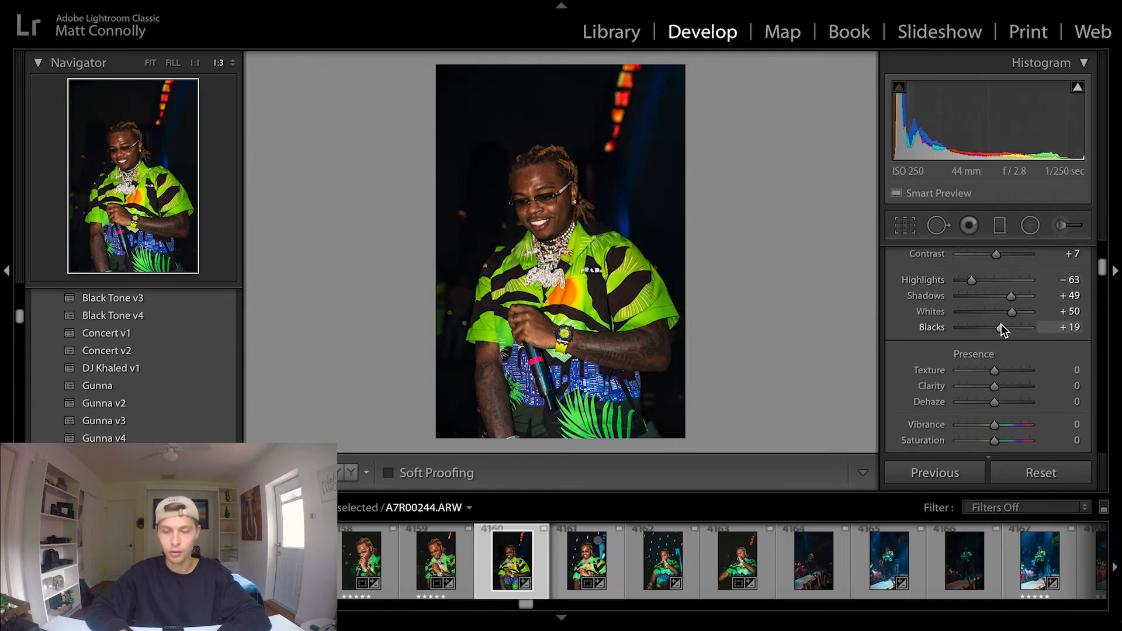
left_click_drag(1001, 326, 1050, 331)
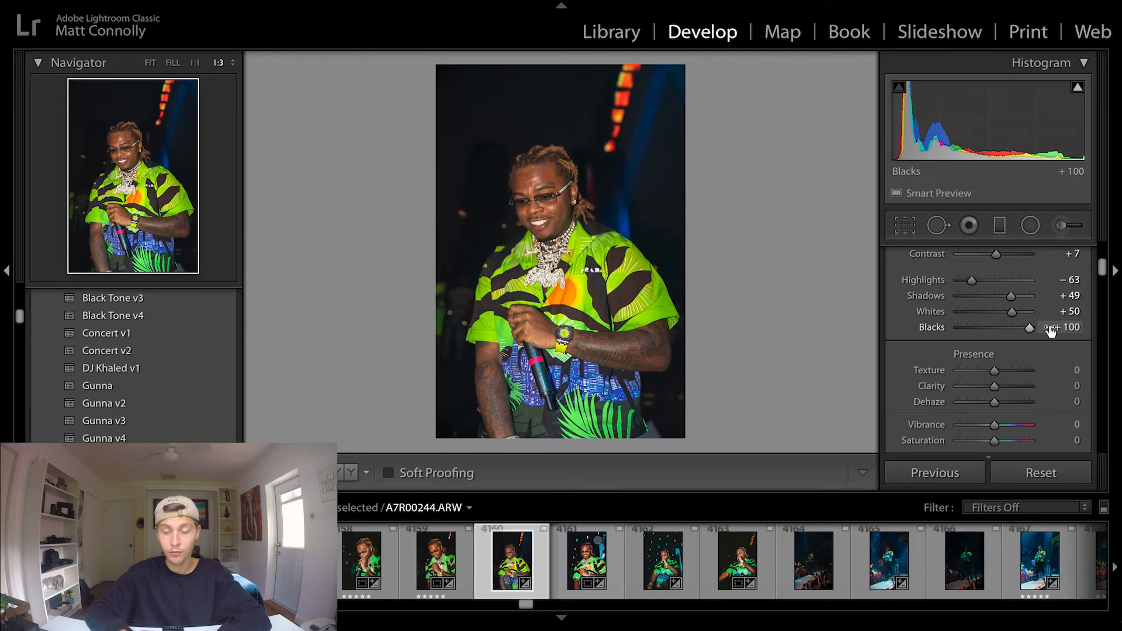
- Set the photo's Clarity to +10 and Dehaze to +11
scroll(1049, 328, "down", 3)
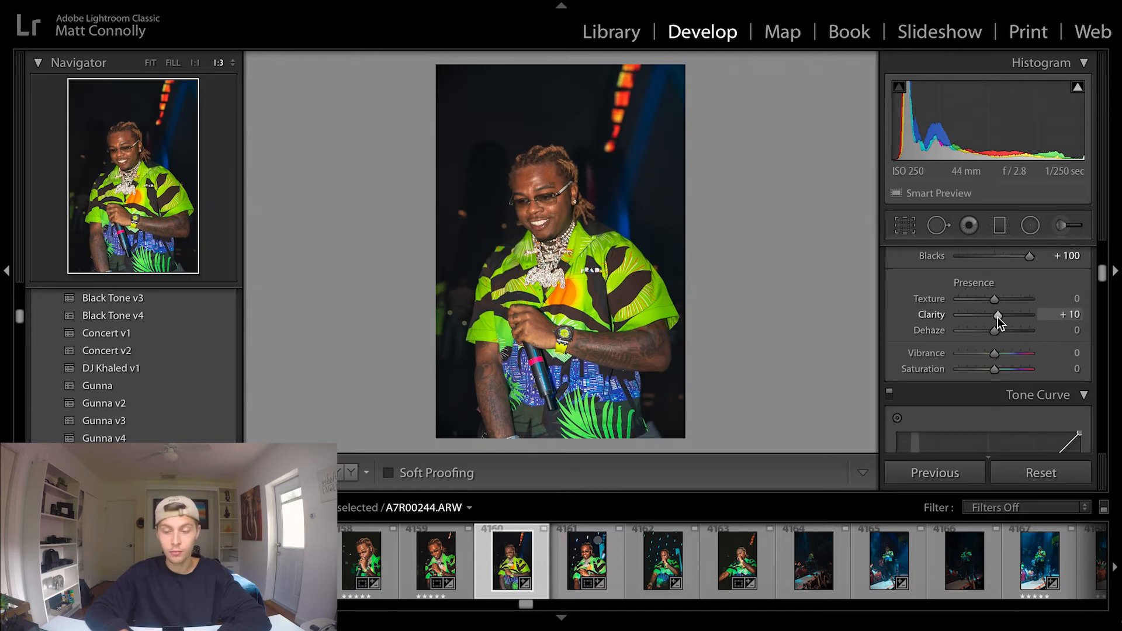
left_click_drag(996, 328, 999, 328)
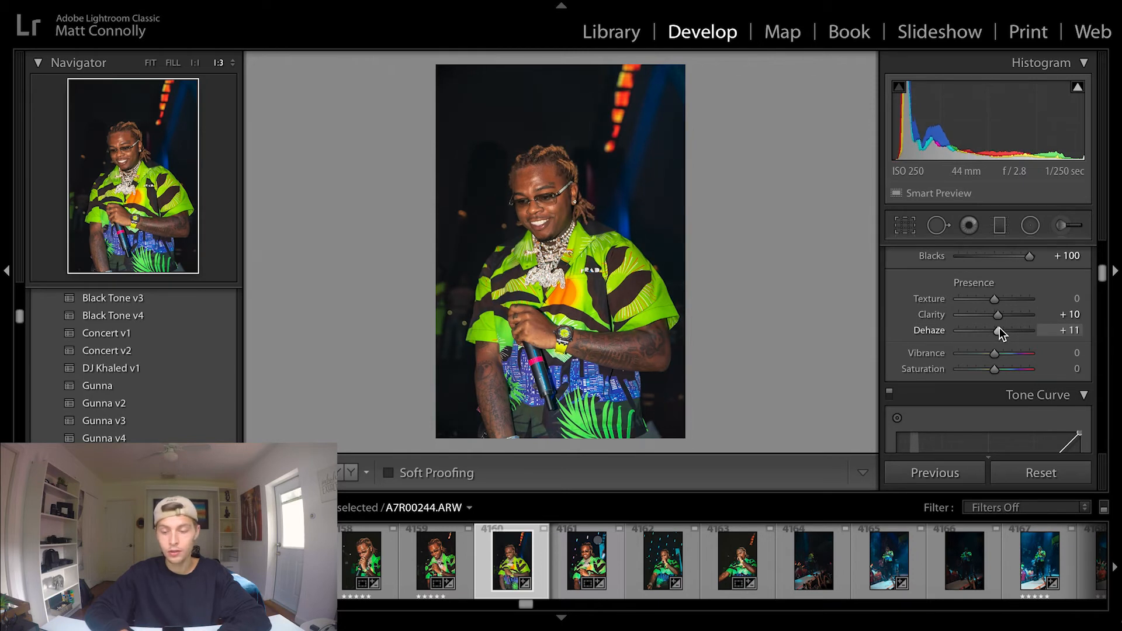
- Add three points along the RGB tone curve, one each in the shadows, midtones and highlights
scroll(999, 328, "down", 1)
scroll(999, 327, "down", 3)
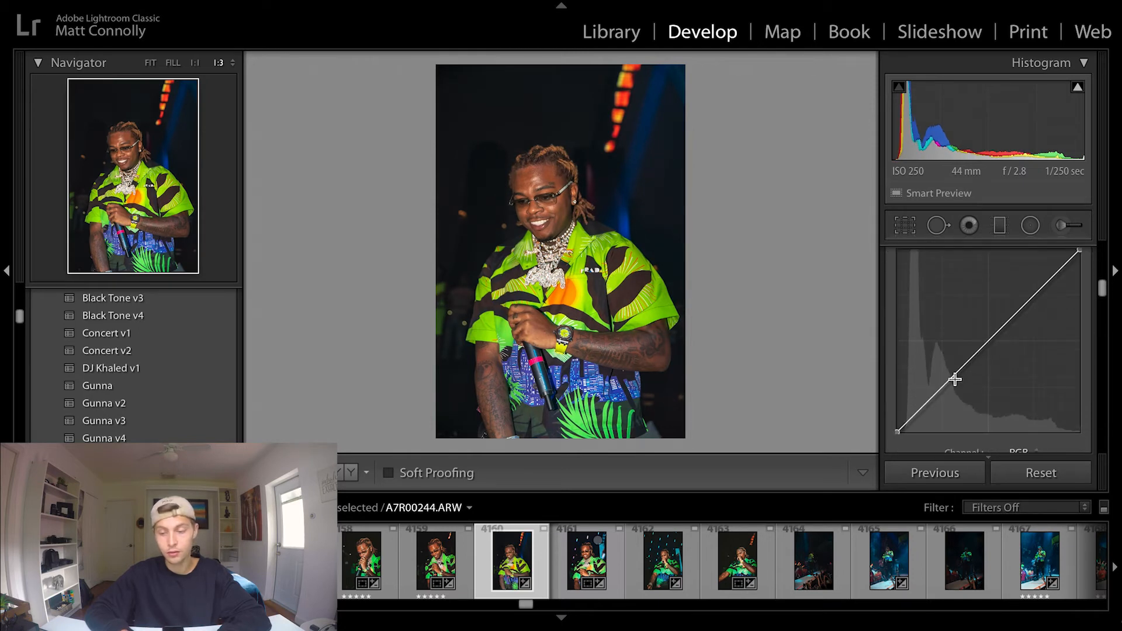
left_click(939, 388)
left_click(985, 342)
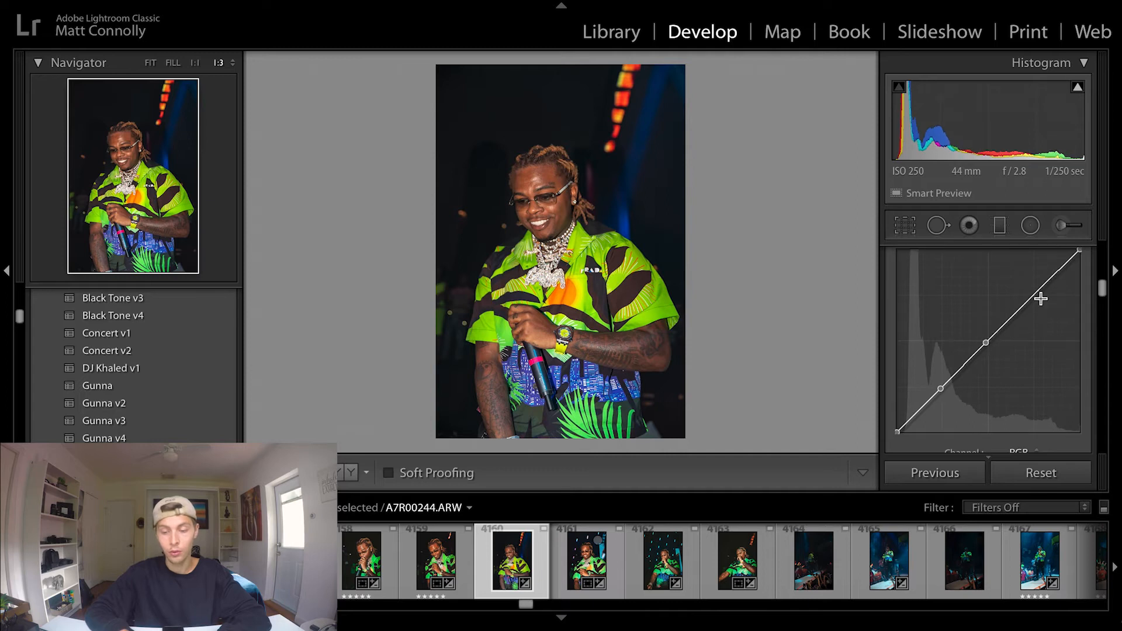
left_click(1035, 295)
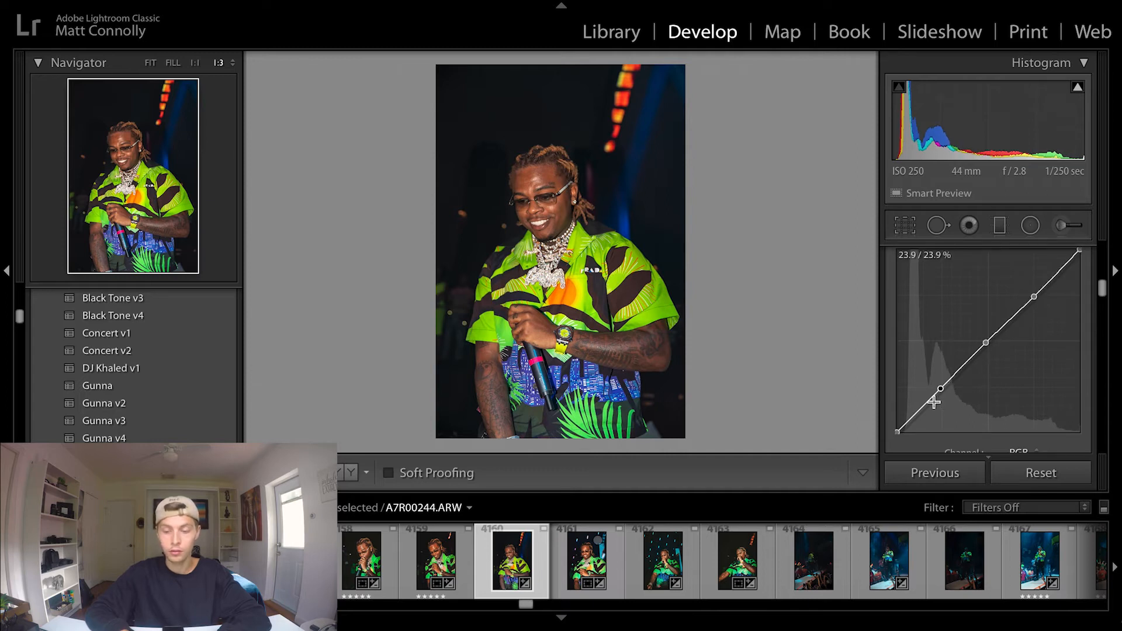
- Lift the tone curve's black point, lower its shadow point slightly, and raise the highlight point to about 73.7 / 77.6 %
left_click_drag(897, 432, 867, 418)
left_click_drag(939, 389, 943, 390)
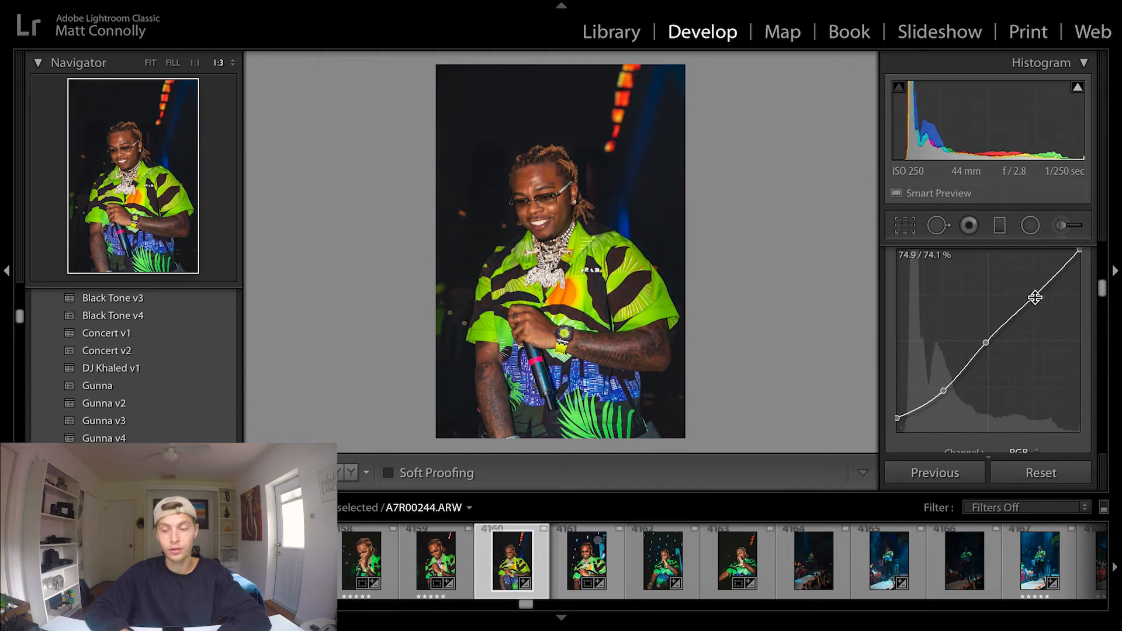
left_click_drag(1036, 301, 1035, 302)
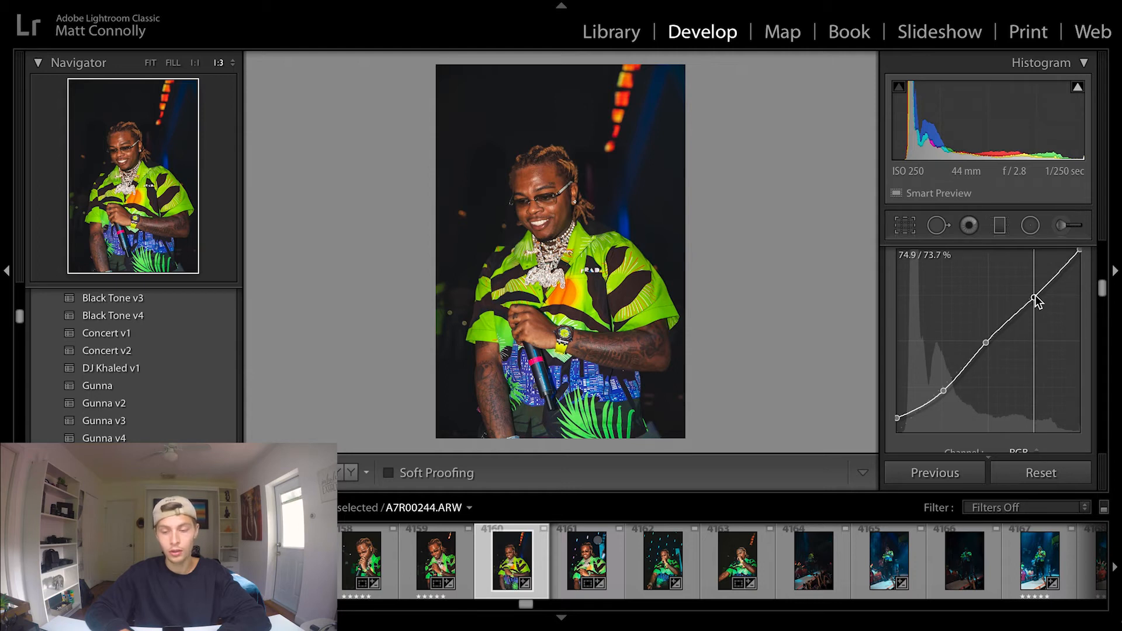
left_click_drag(1035, 301, 1032, 291)
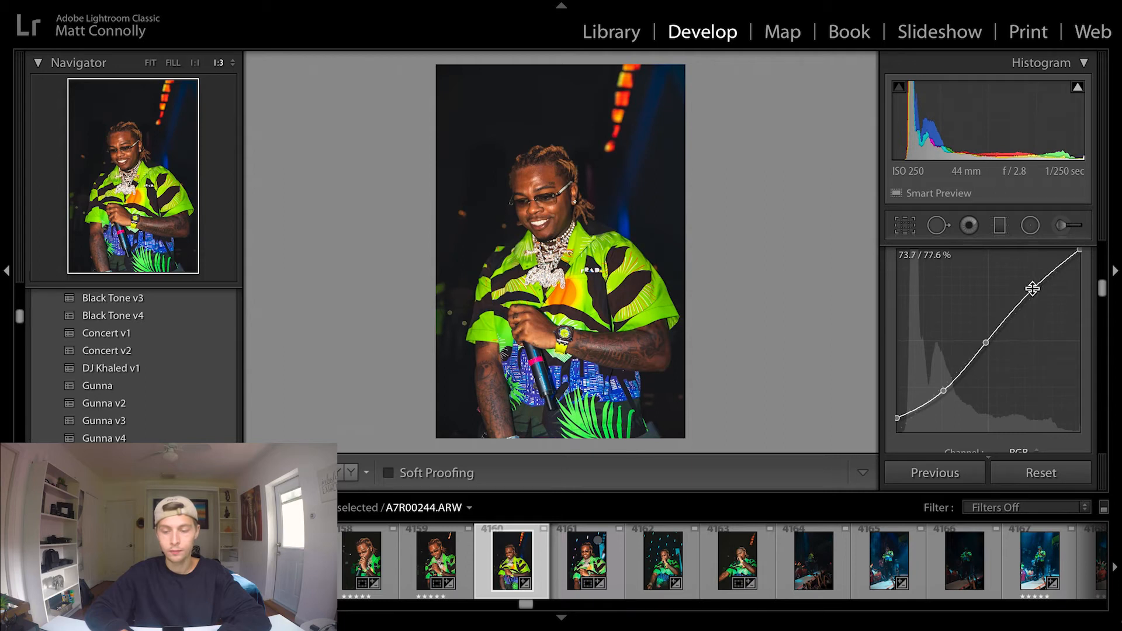
scroll(1032, 290, "down", 1)
scroll(1032, 288, "down", 5)
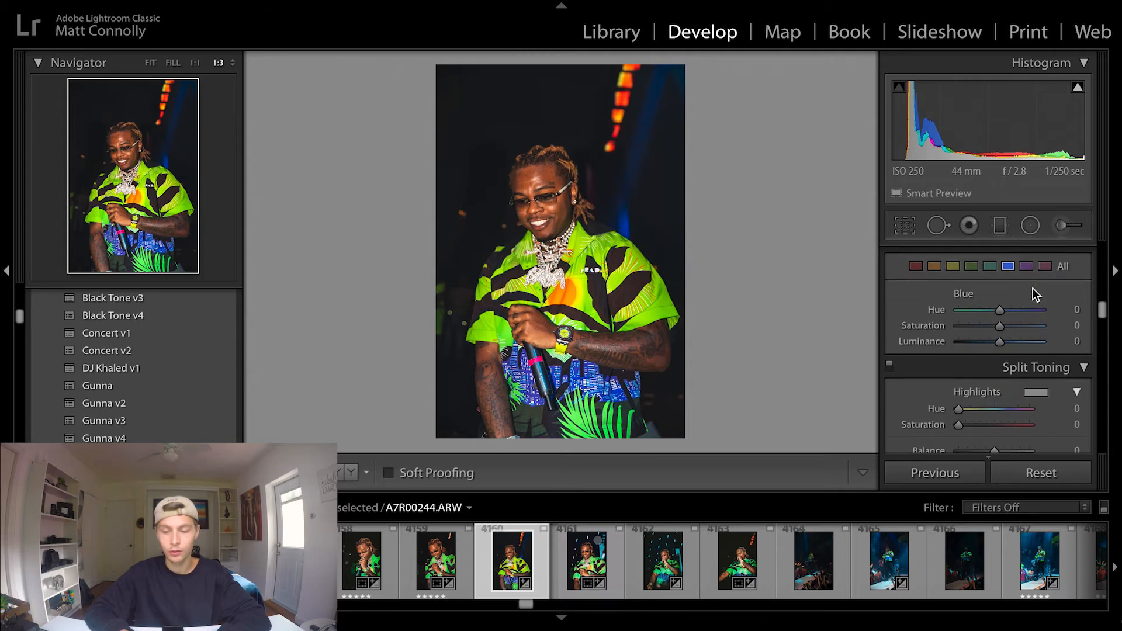
scroll(1033, 288, "up", 2)
scroll(1032, 289, "down", 3)
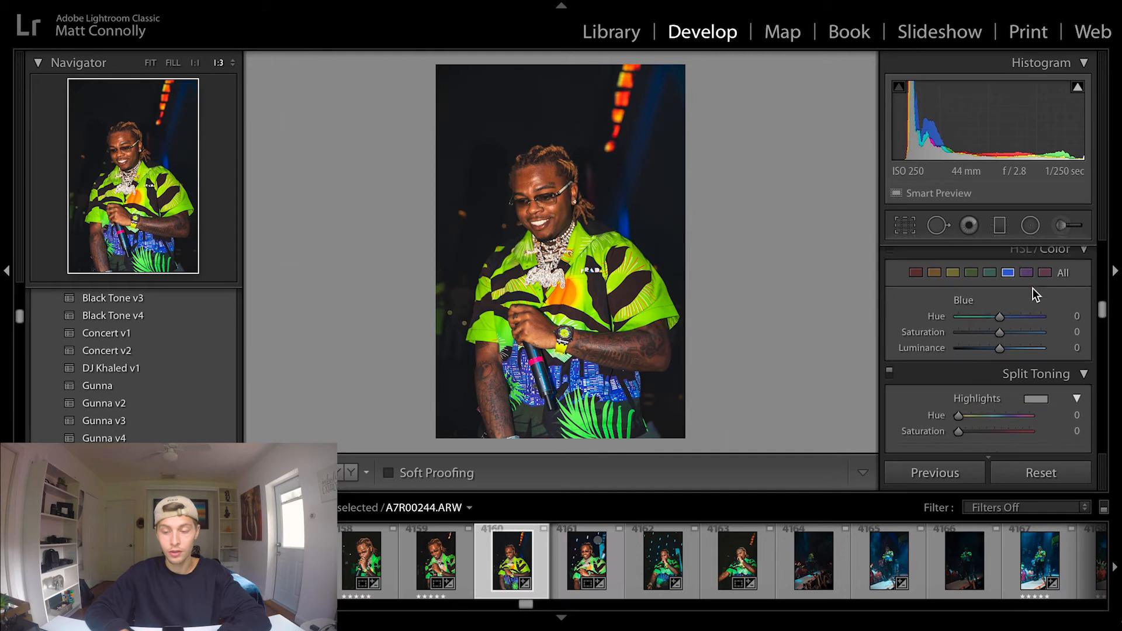
scroll(988, 294, "up", 10)
scroll(980, 295, "down", 3)
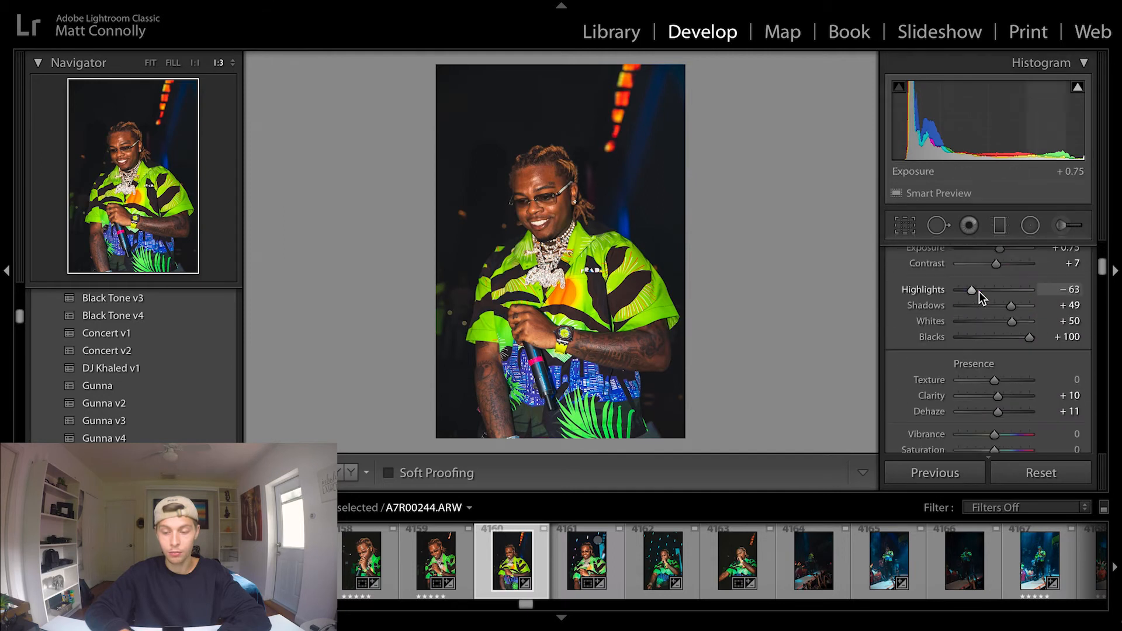
- Set the photo's Vibrance to +15 and the red color's Hue to +20
left_click_drag(997, 399, 1001, 401)
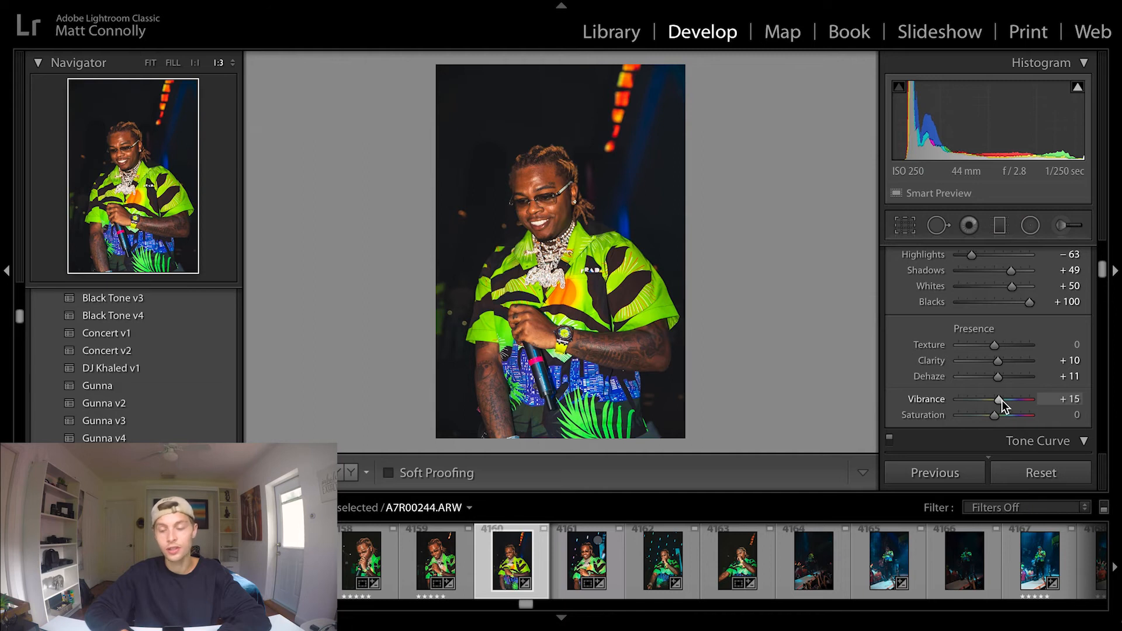
scroll(1001, 401, "down", 6)
scroll(1002, 401, "down", 3)
scroll(1001, 401, "up", 2)
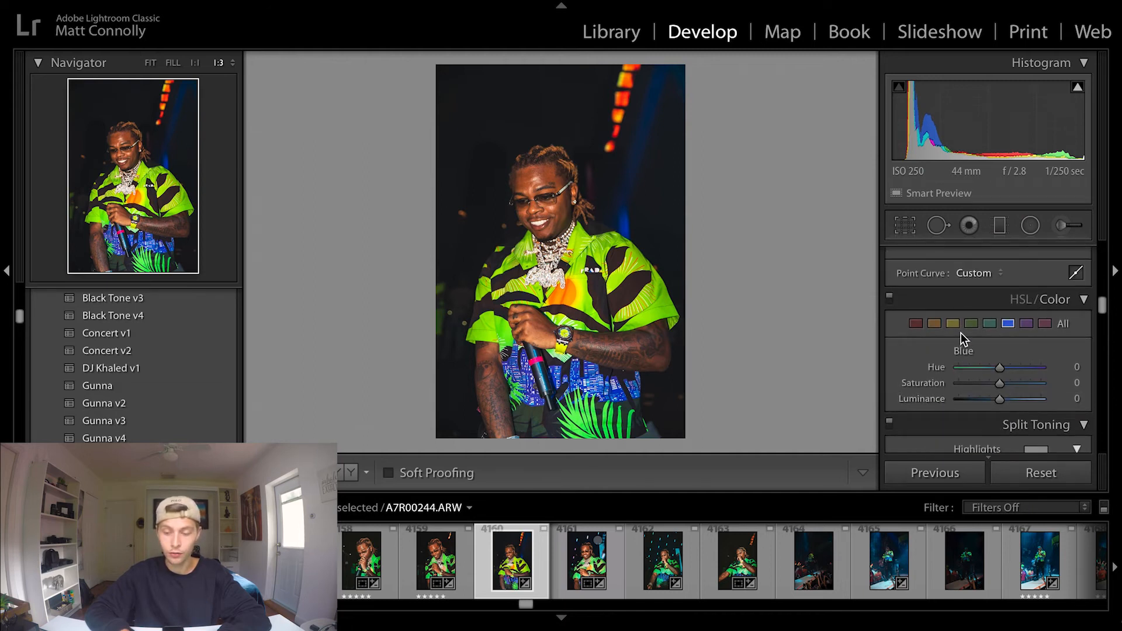
left_click(916, 323)
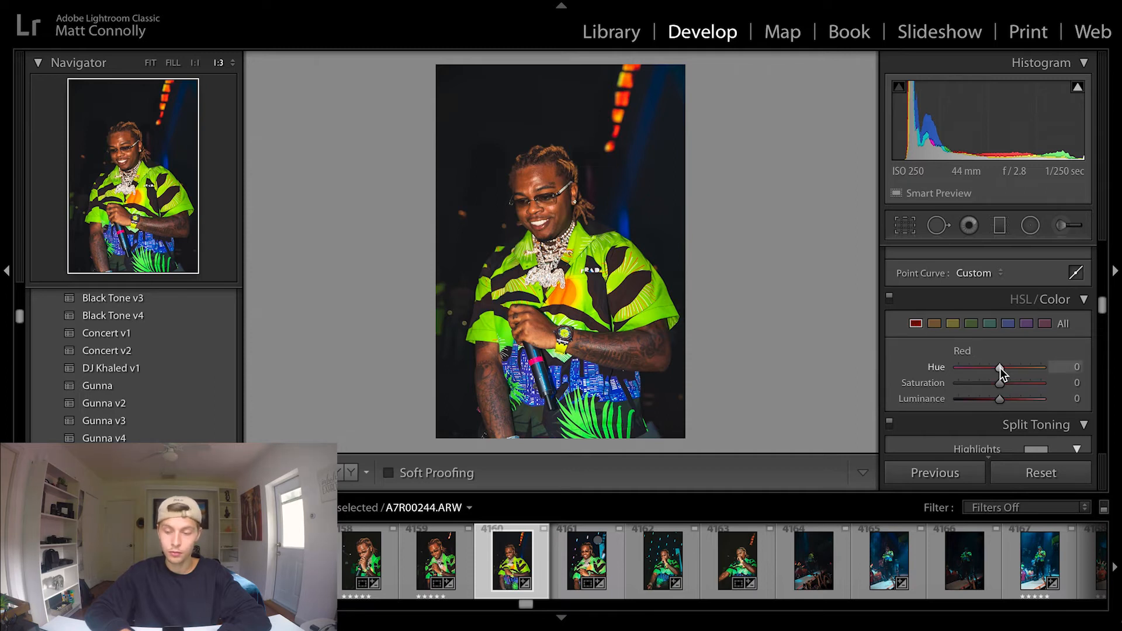
left_click_drag(1001, 366, 1007, 367)
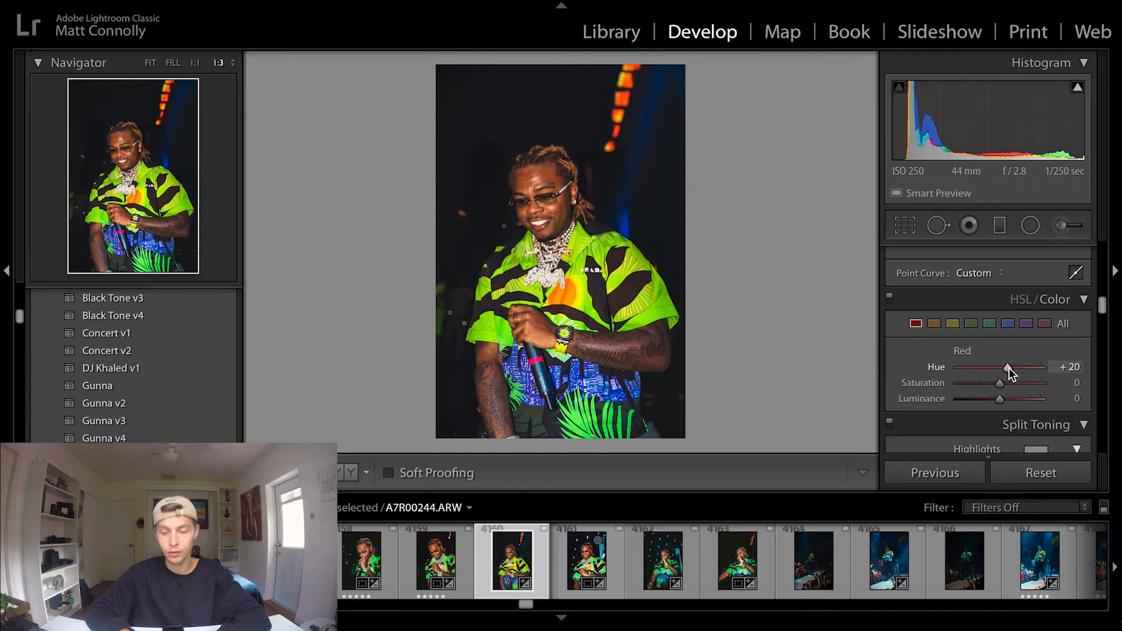
- Set the orange color's Hue to +3 and reduce its Saturation slightly
left_click(935, 324)
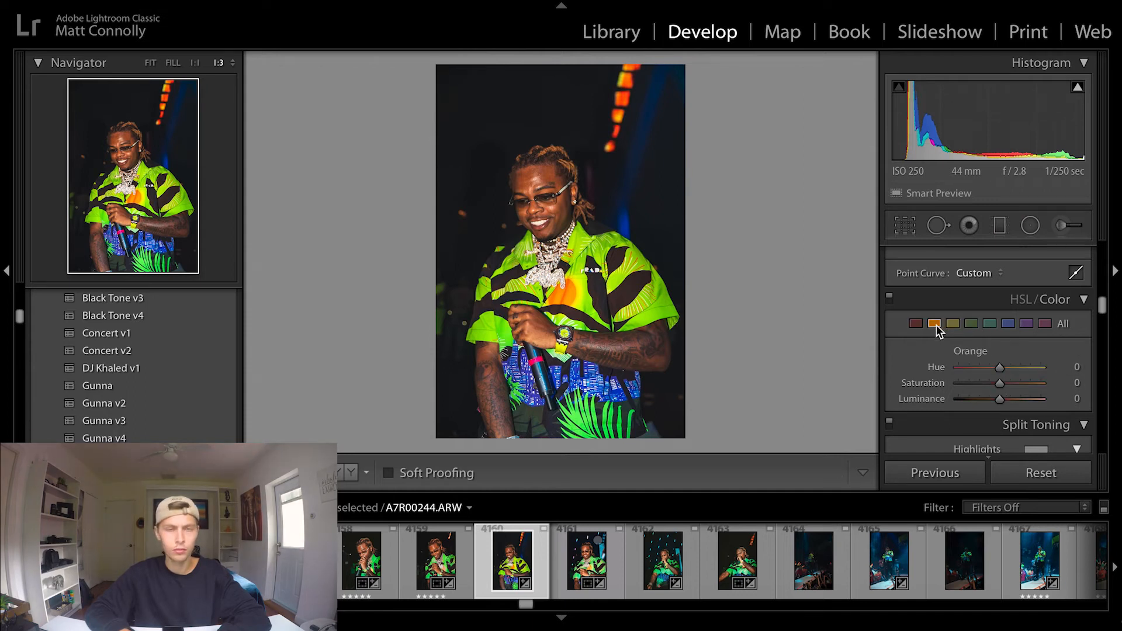
left_click_drag(1002, 367, 1003, 368)
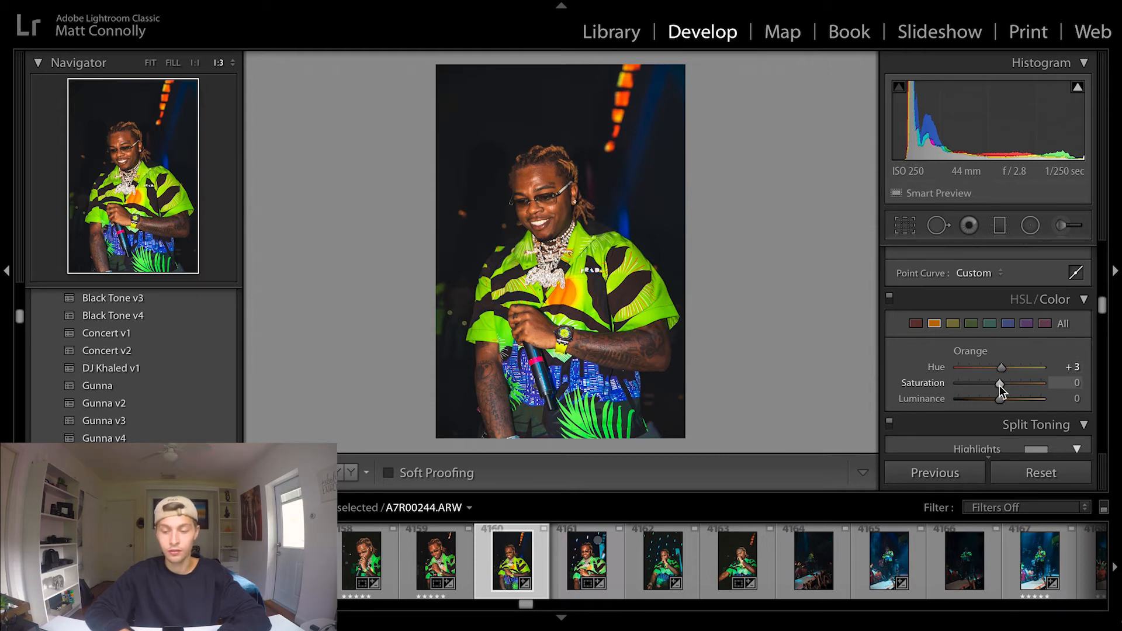
left_click_drag(999, 384, 993, 380)
- Set the yellow color's Hue and Saturation to -100 and the green color's Hue to +50
left_click(952, 323)
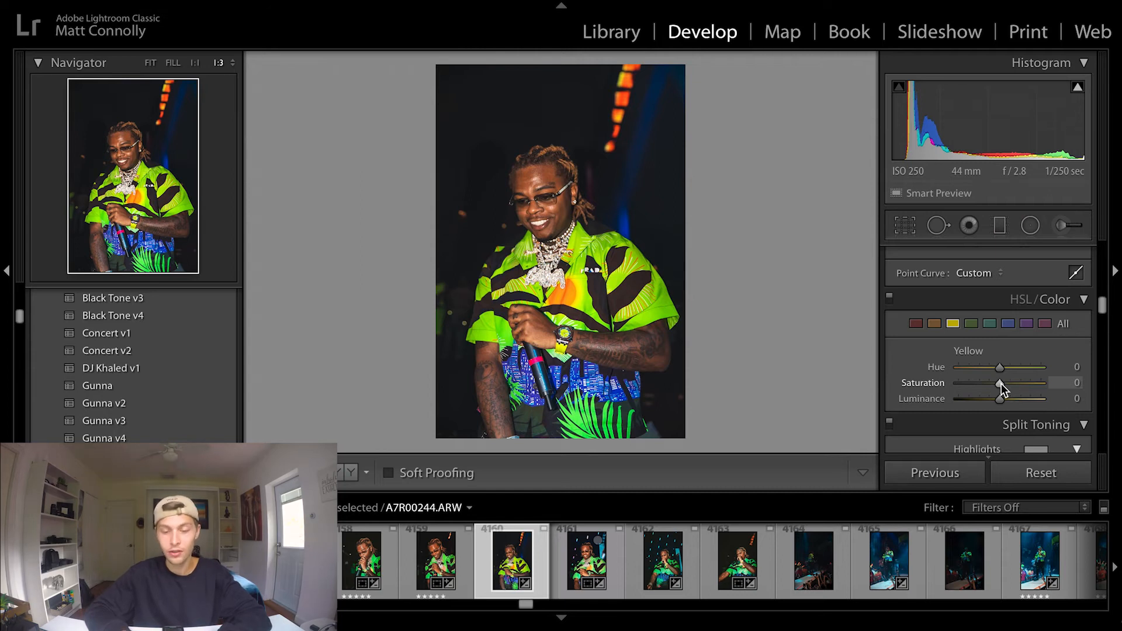
left_click_drag(1000, 367, 937, 383)
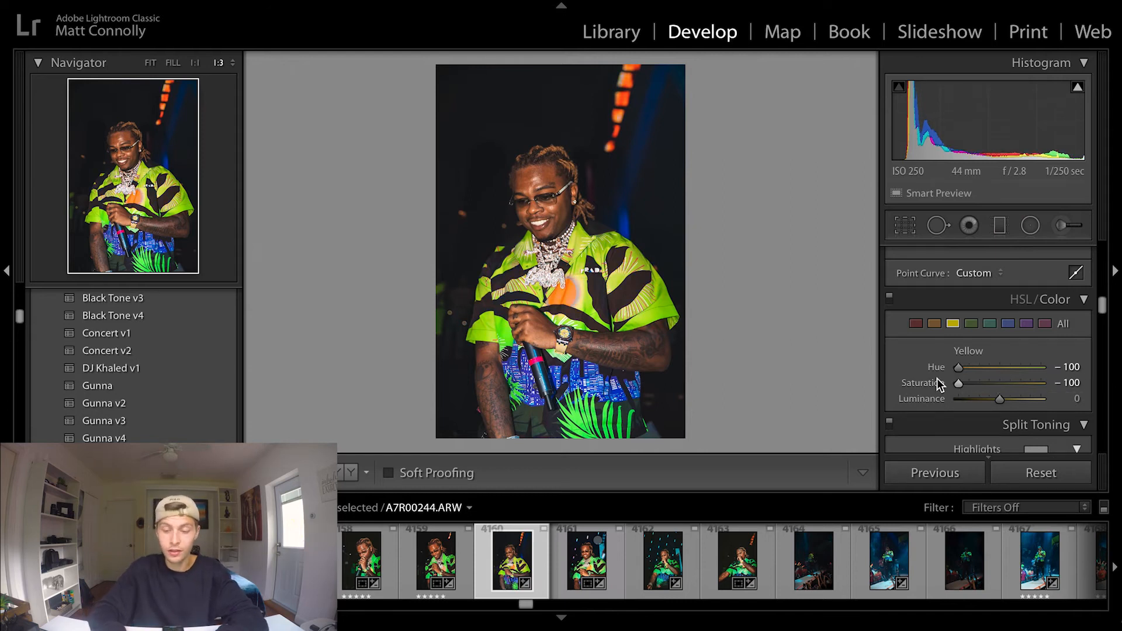
left_click(973, 325)
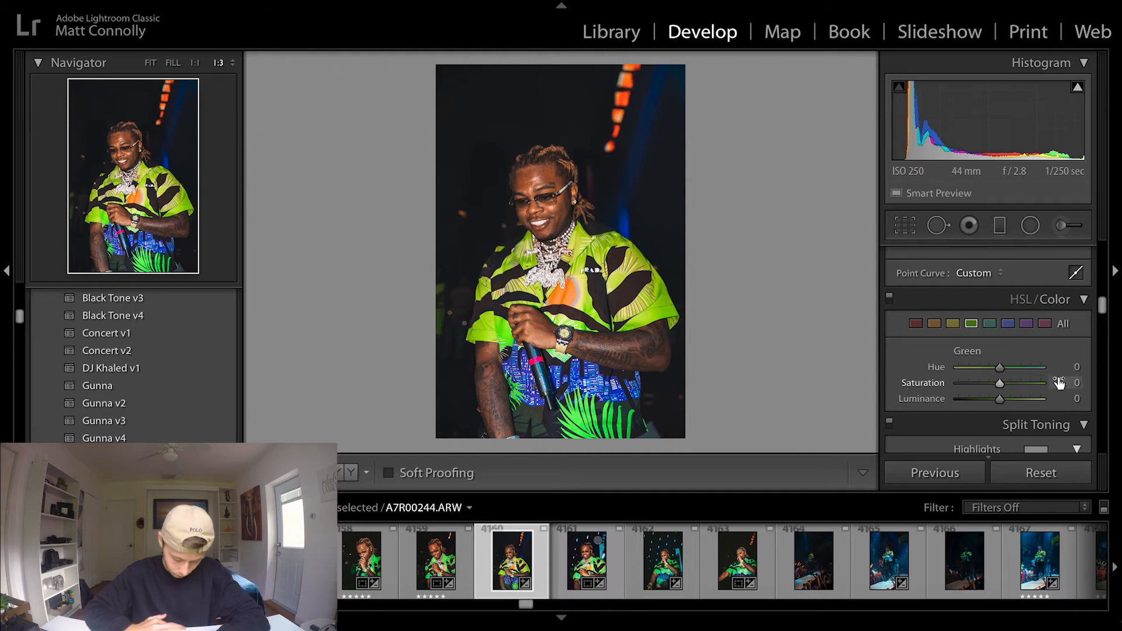
left_click(1071, 368)
type("50")
key("Return")
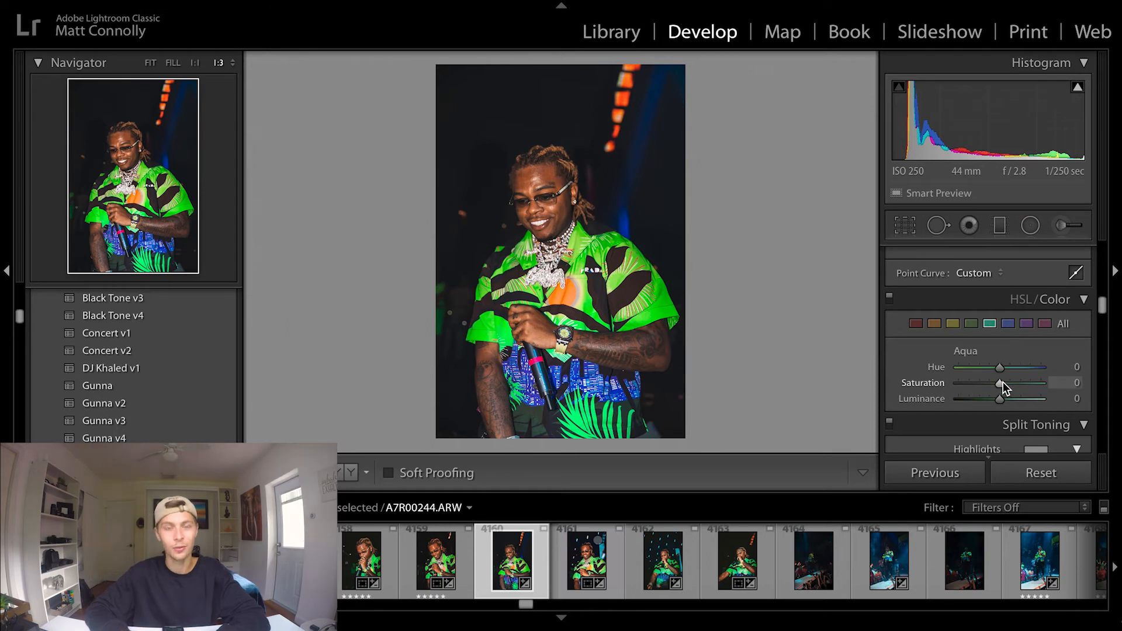
- Set the Saturation of both the aqua and blue colors to -100
left_click_drag(1001, 383, 917, 377)
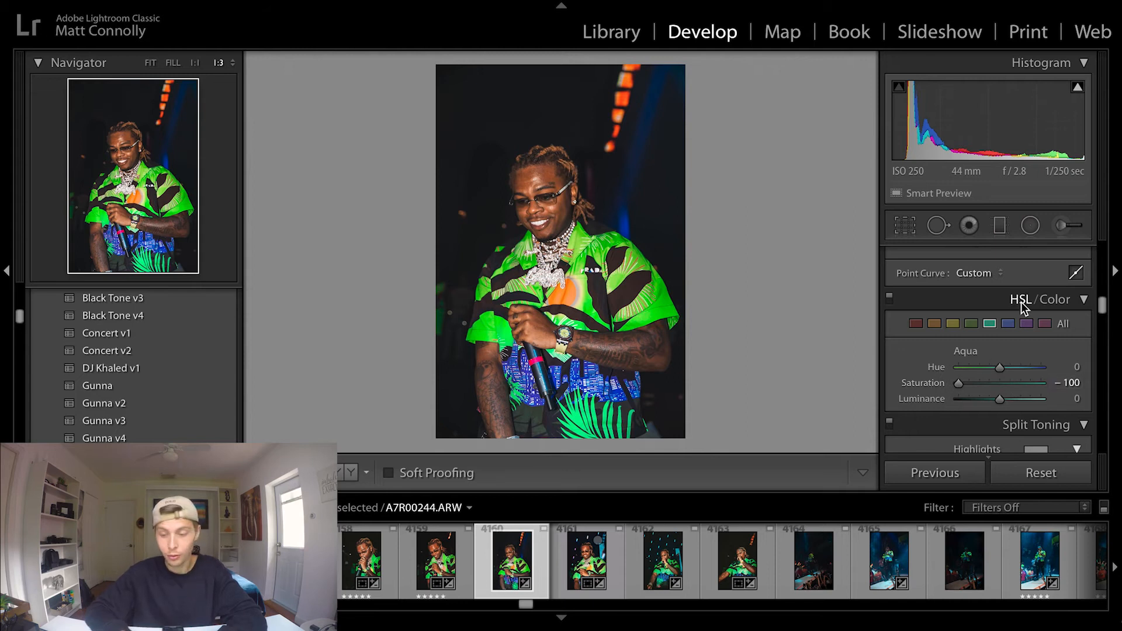
left_click(1008, 324)
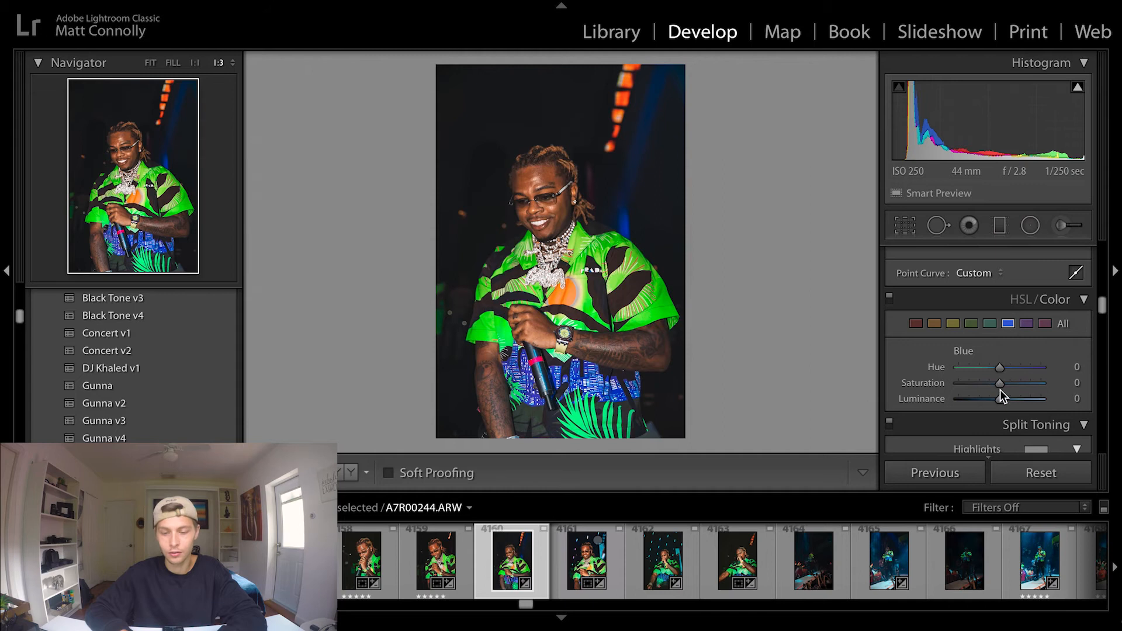
left_click_drag(1000, 385, 941, 385)
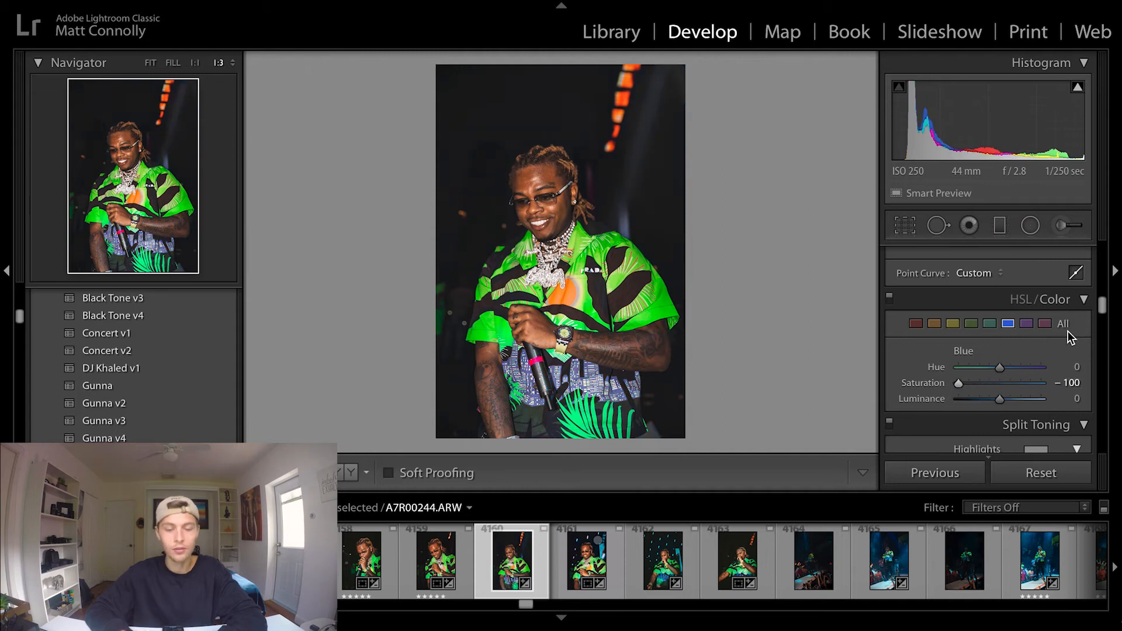
- Review the Split Toning, HSL, Detail and Lens Corrections settings of the photo
scroll(1038, 363, "down", 5)
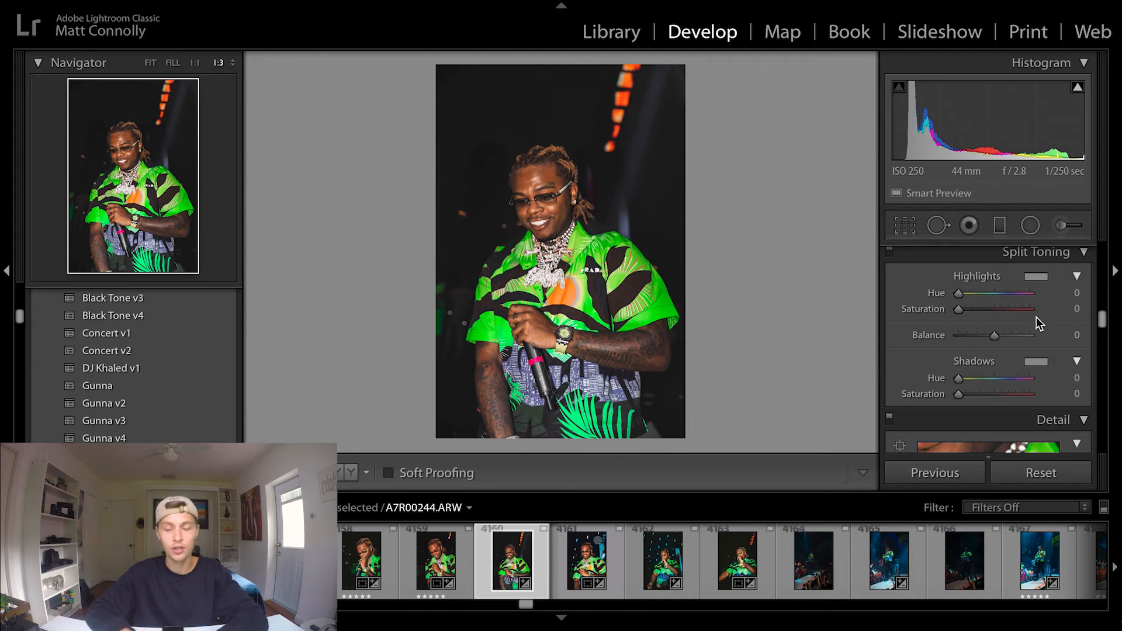
scroll(1036, 317, "down", 4)
scroll(1036, 318, "up", 1)
scroll(1036, 317, "up", 5)
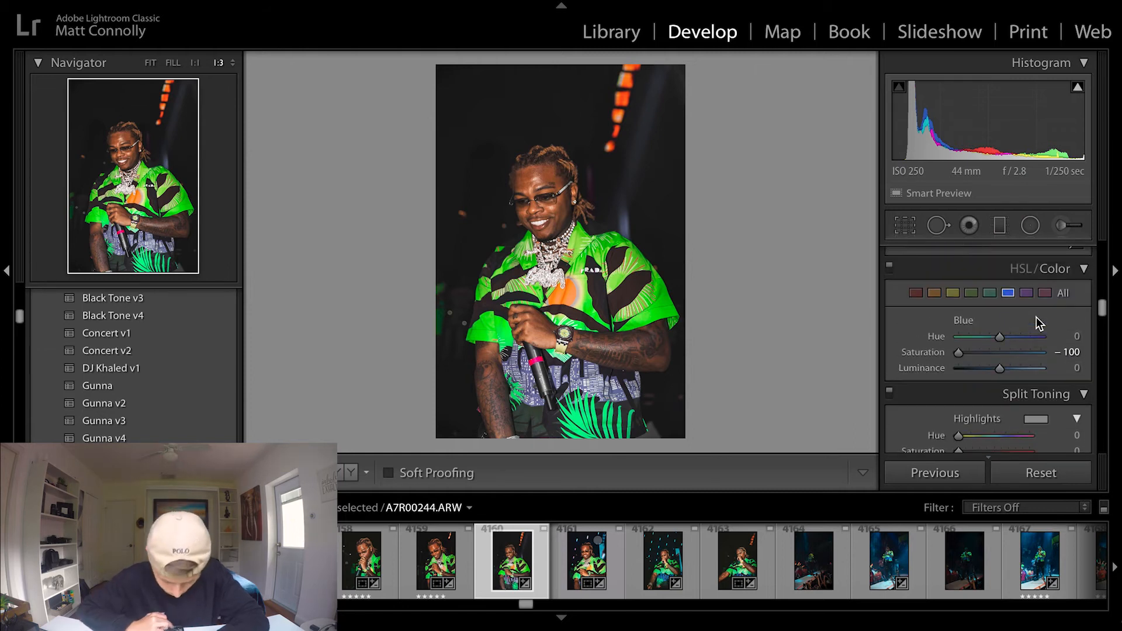
scroll(1036, 317, "up", 4)
scroll(1036, 323, "down", 10)
scroll(1036, 323, "down", 2)
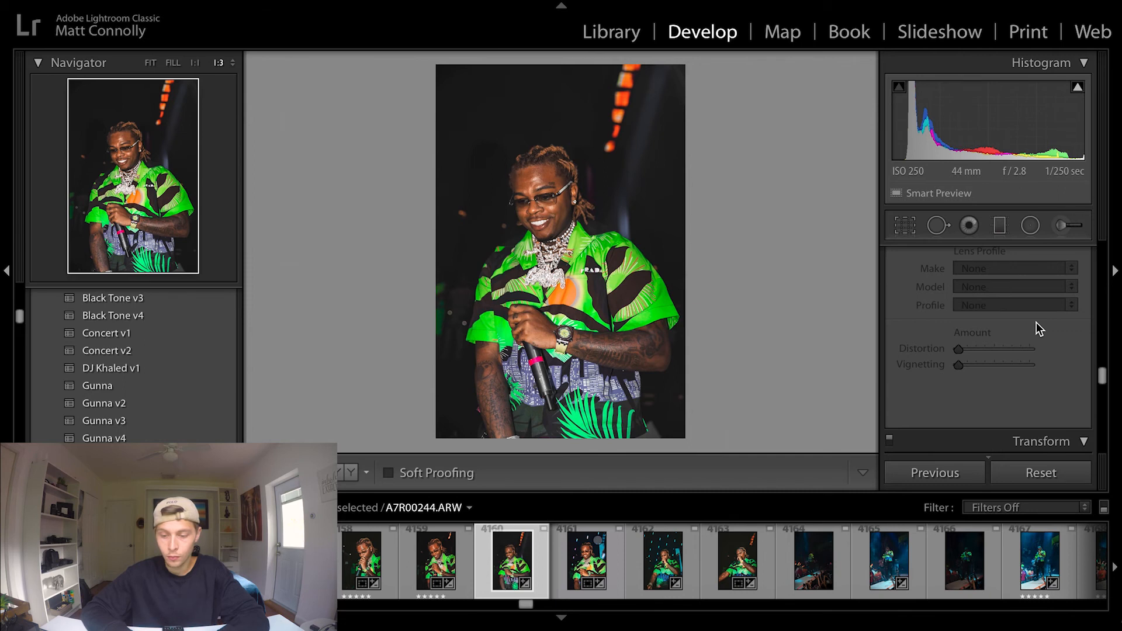
scroll(1036, 323, "up", 4)
scroll(1036, 323, "up", 5)
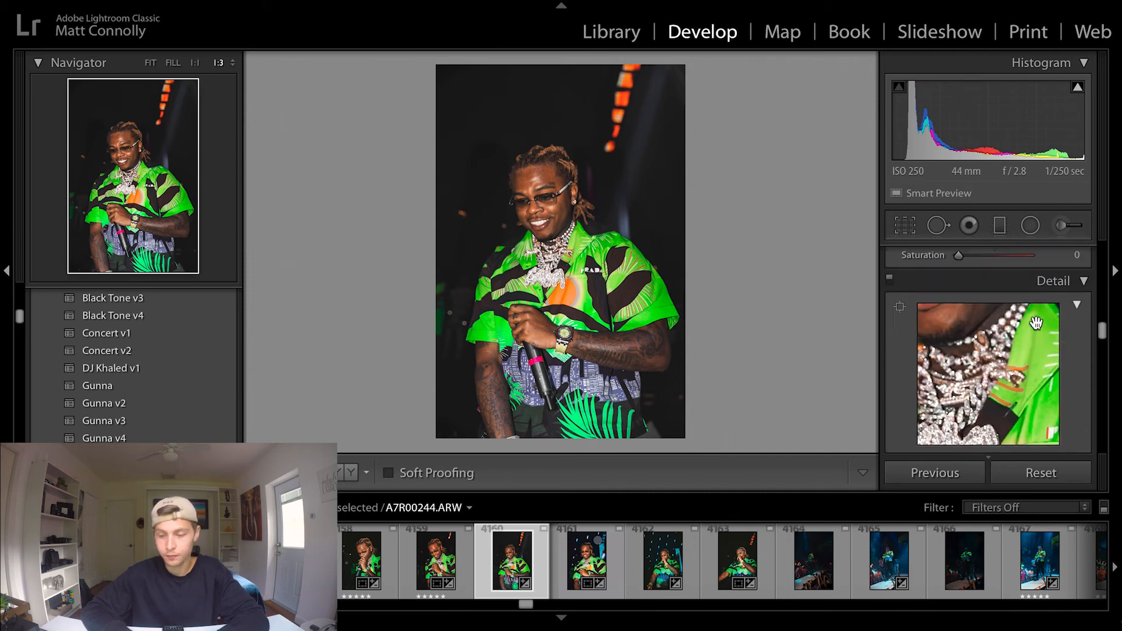
- Set the noise reduction Luminance to 29 and the sharpening Masking to 77
scroll(1036, 323, "down", 5)
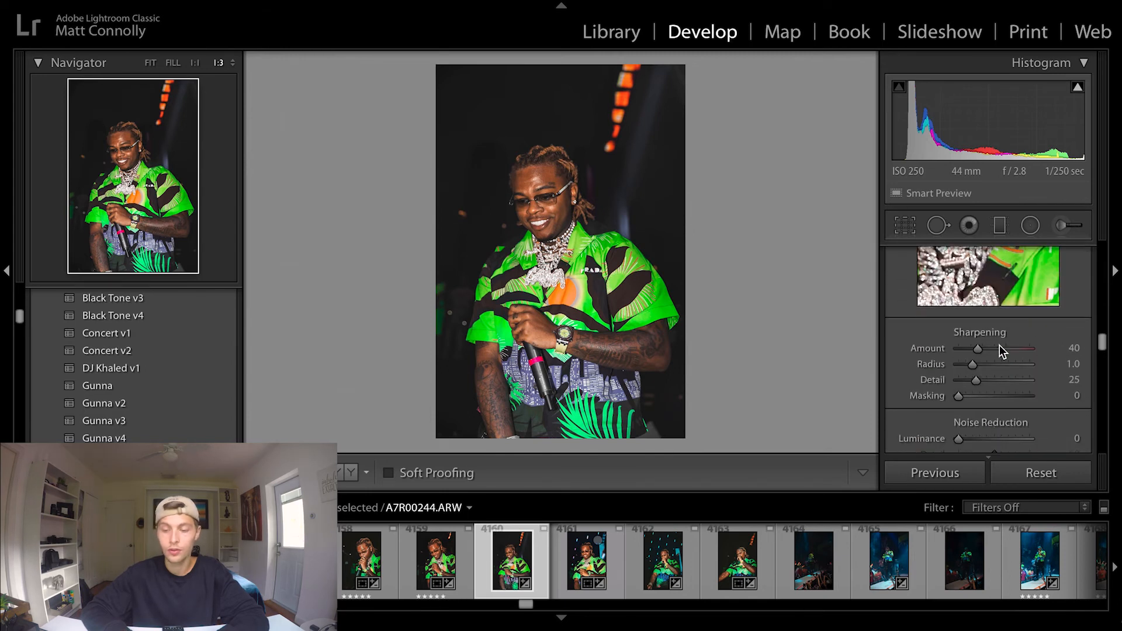
scroll(974, 397, "down", 1)
left_click_drag(977, 405, 979, 406)
scroll(1013, 404, "down", 1)
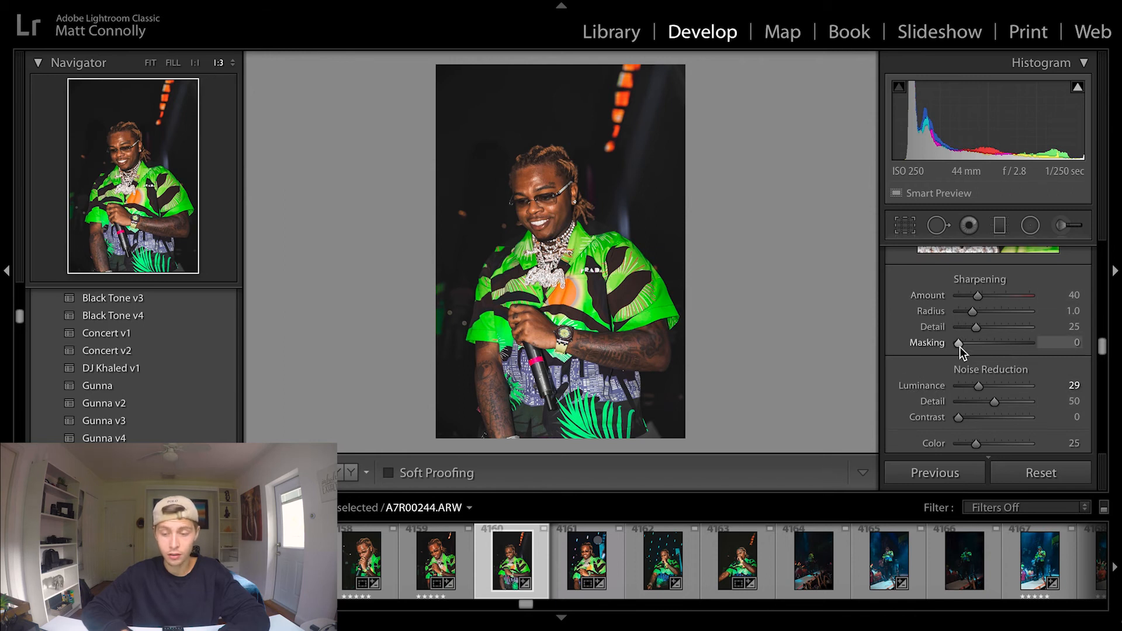
key("alt")
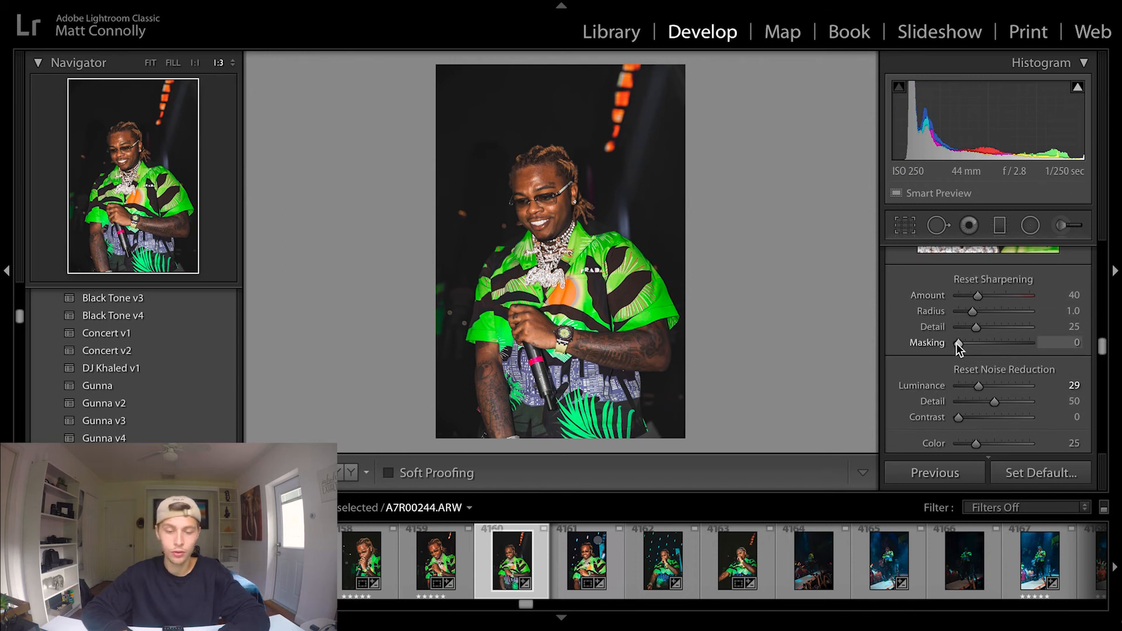
left_click_drag(957, 344, 1011, 345)
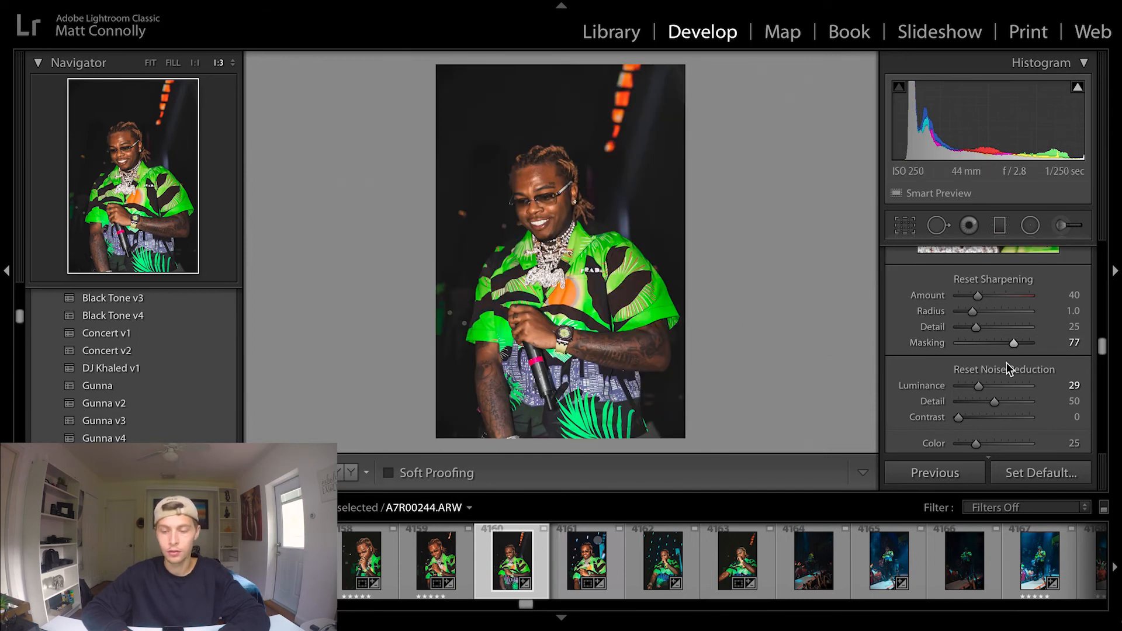
- Enable chromatic aberration removal and lens profile corrections, keeping the profile's Distortion amount at 100
scroll(1019, 368, "down", 6)
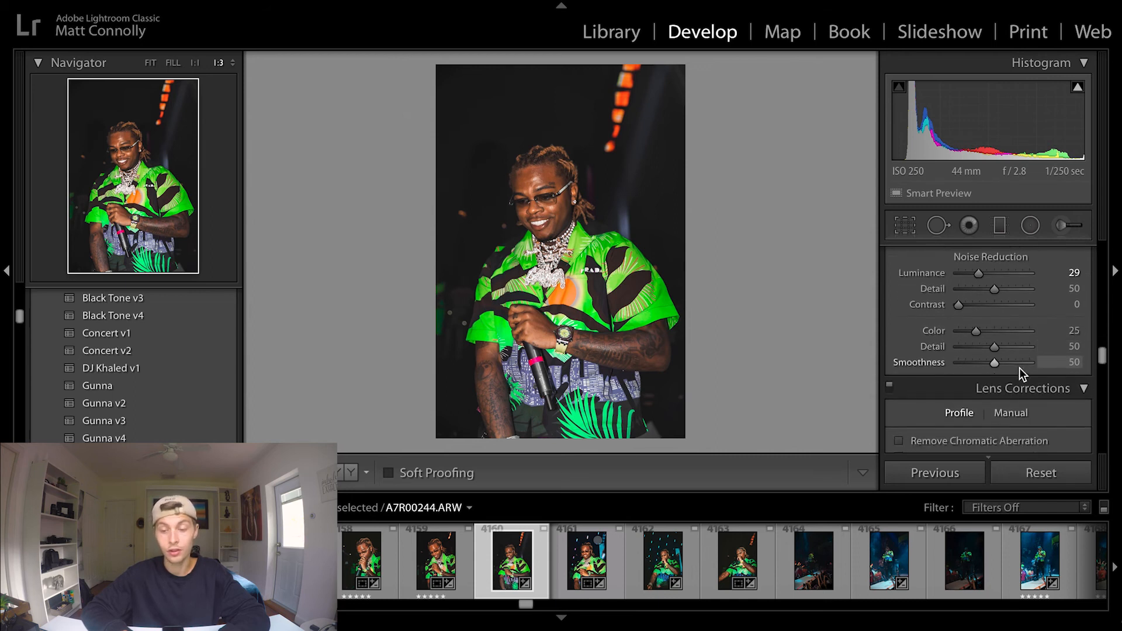
left_click(974, 269)
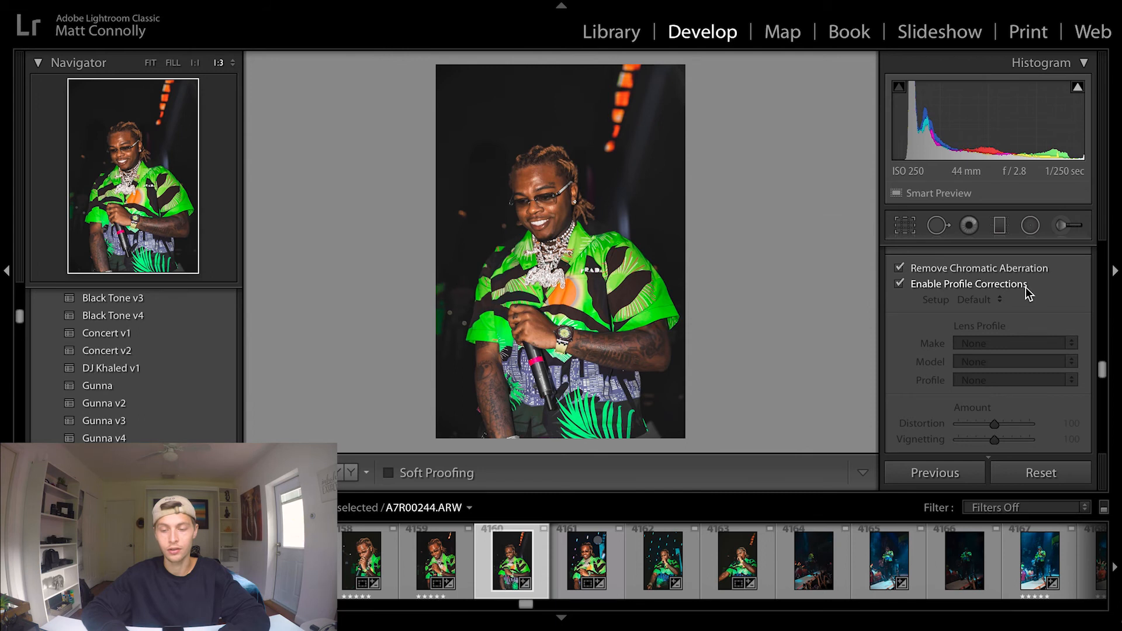
scroll(1028, 292, "down", 2)
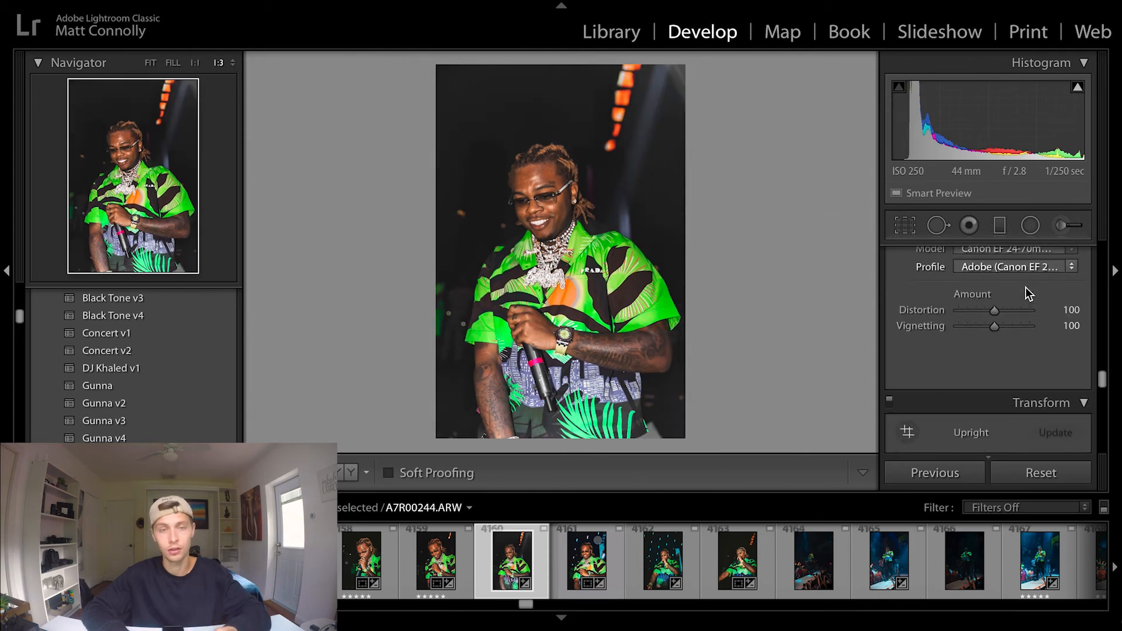
scroll(1026, 287, "down", 1)
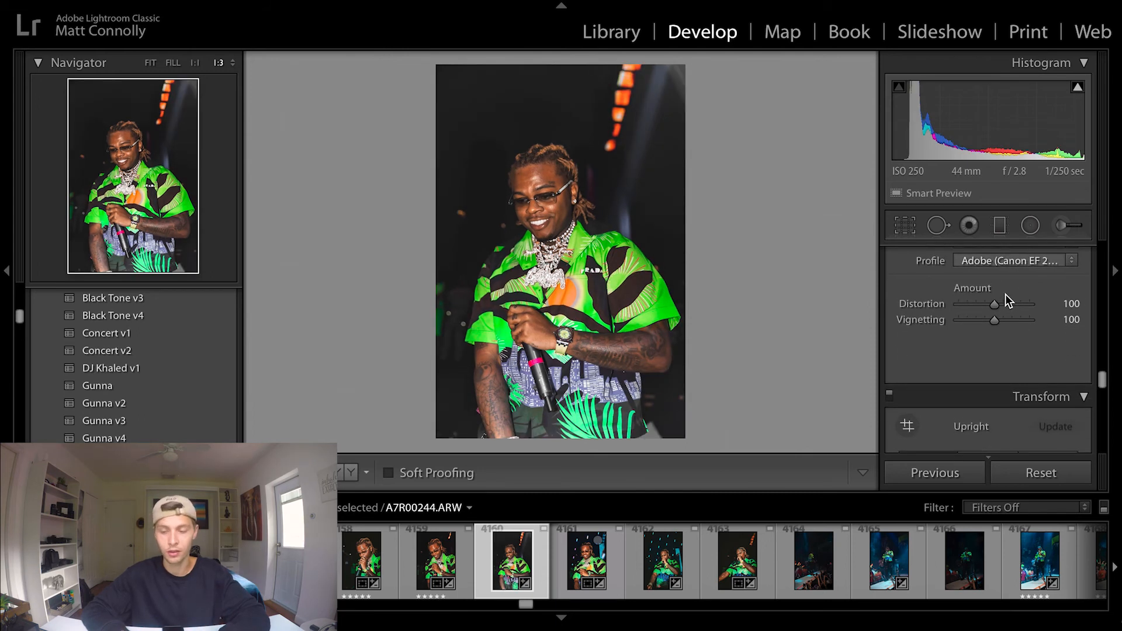
left_click_drag(994, 302, 994, 300)
- Apply a post-crop vignette in Highlight Priority style with an Amount of -10
scroll(994, 300, "down", 6)
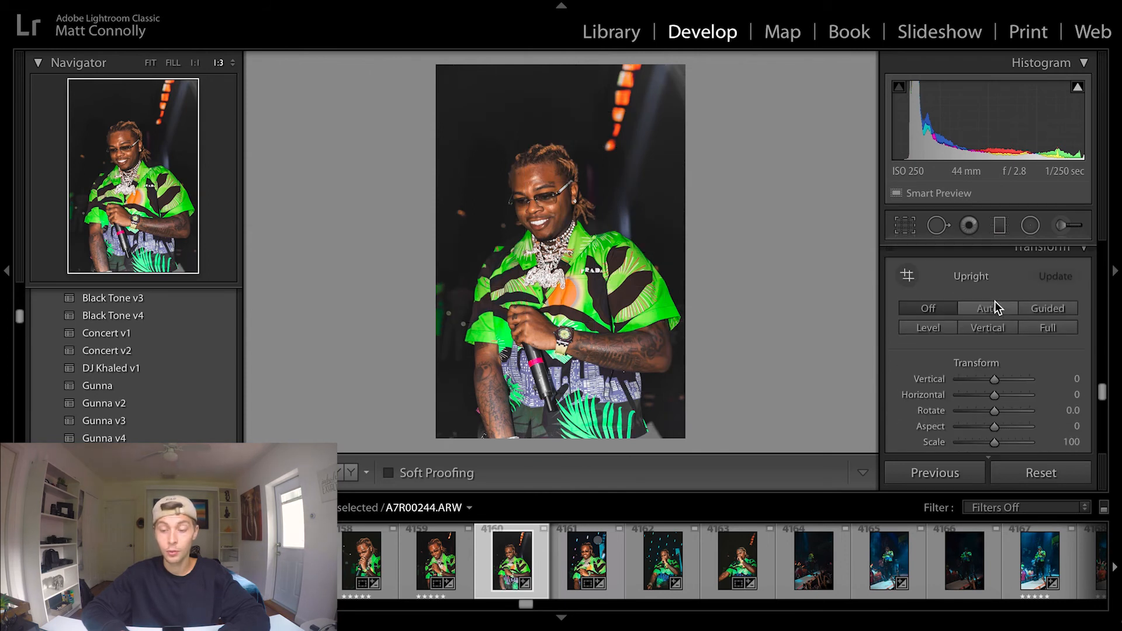
scroll(994, 301, "down", 3)
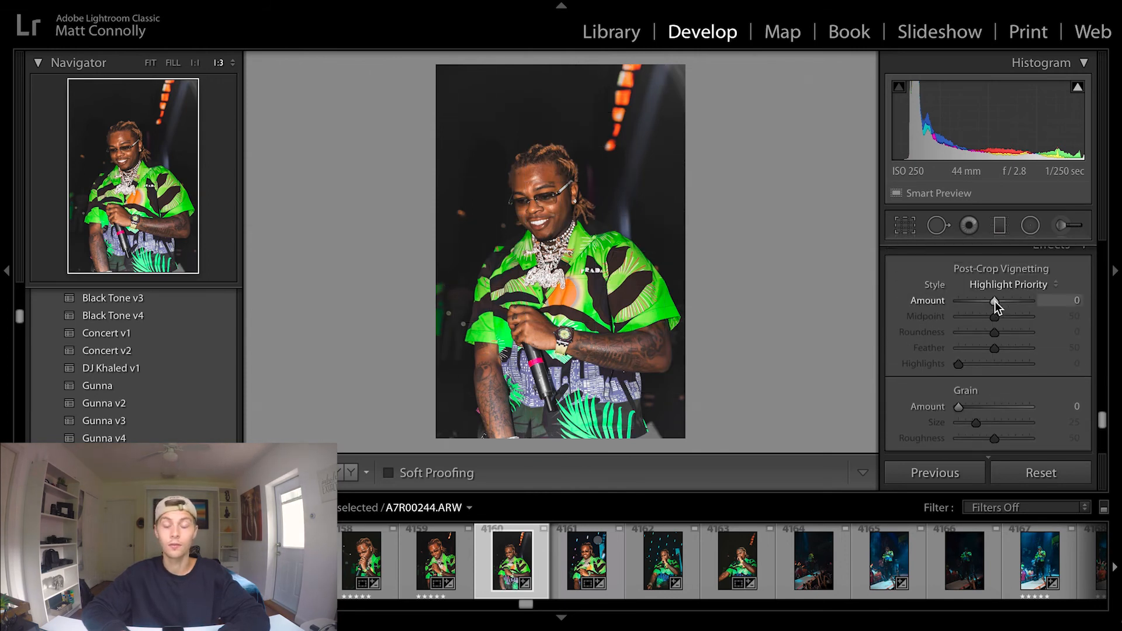
left_click(995, 293)
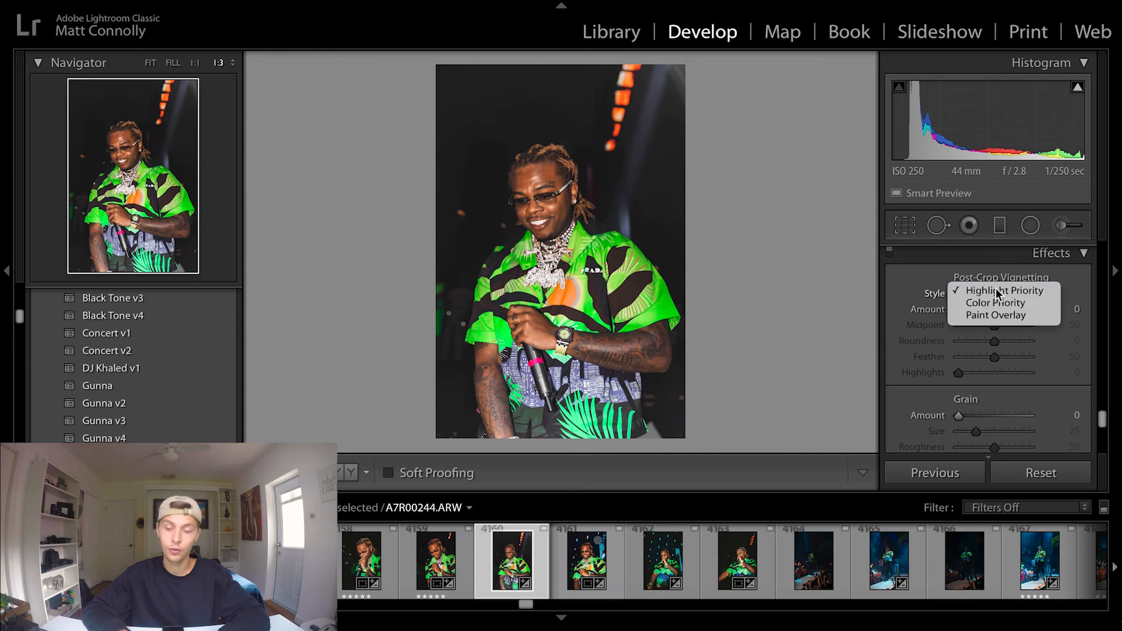
left_click(996, 294)
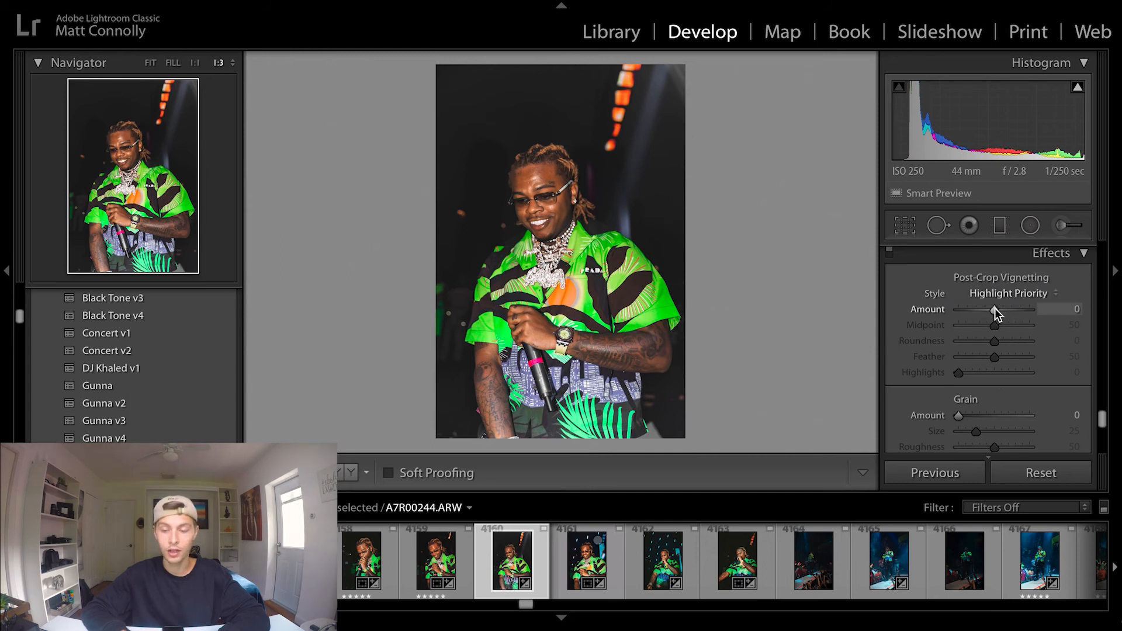
left_click_drag(995, 307, 994, 308)
scroll(994, 309, "up", 1)
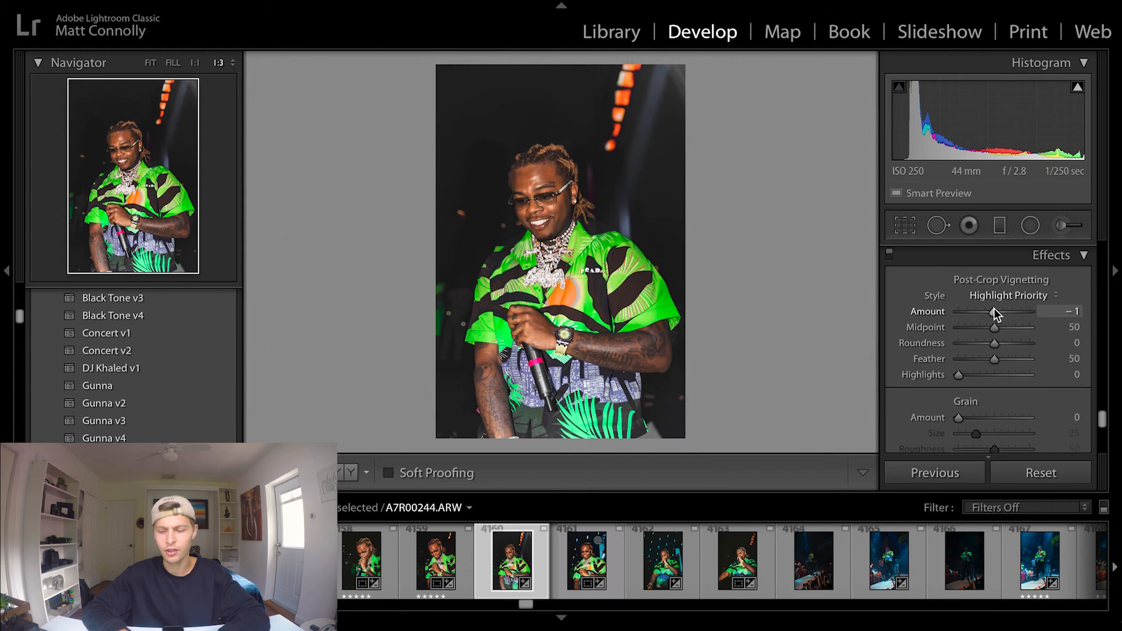
left_click_drag(994, 319, 991, 318)
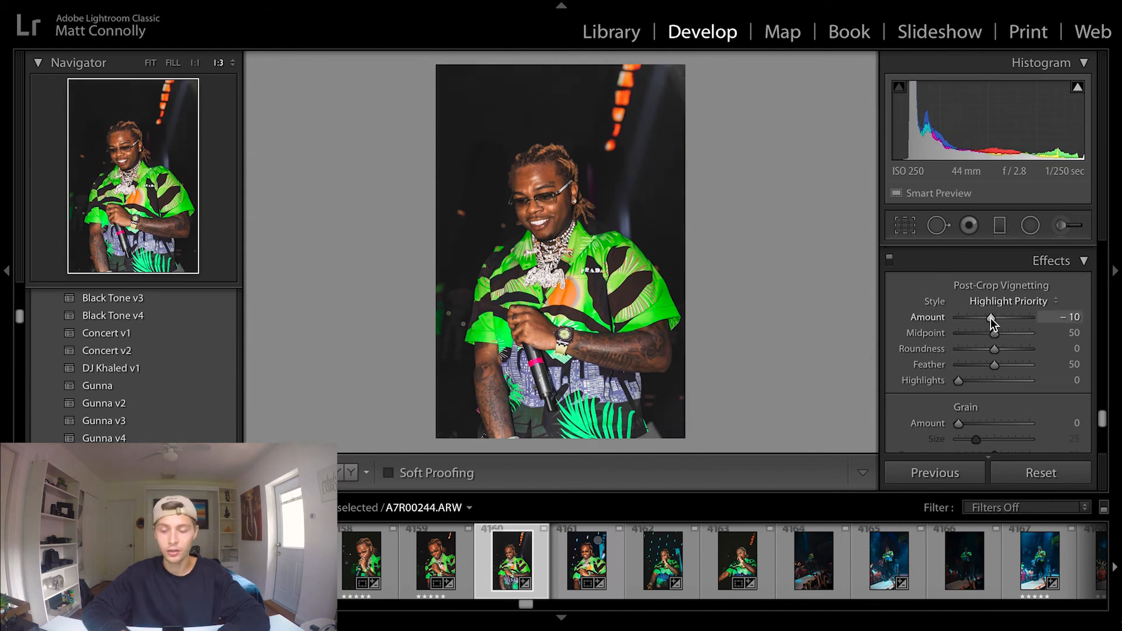
- Set the Red Primary Hue in the Calibration settings to +100
scroll(1015, 370, "down", 2)
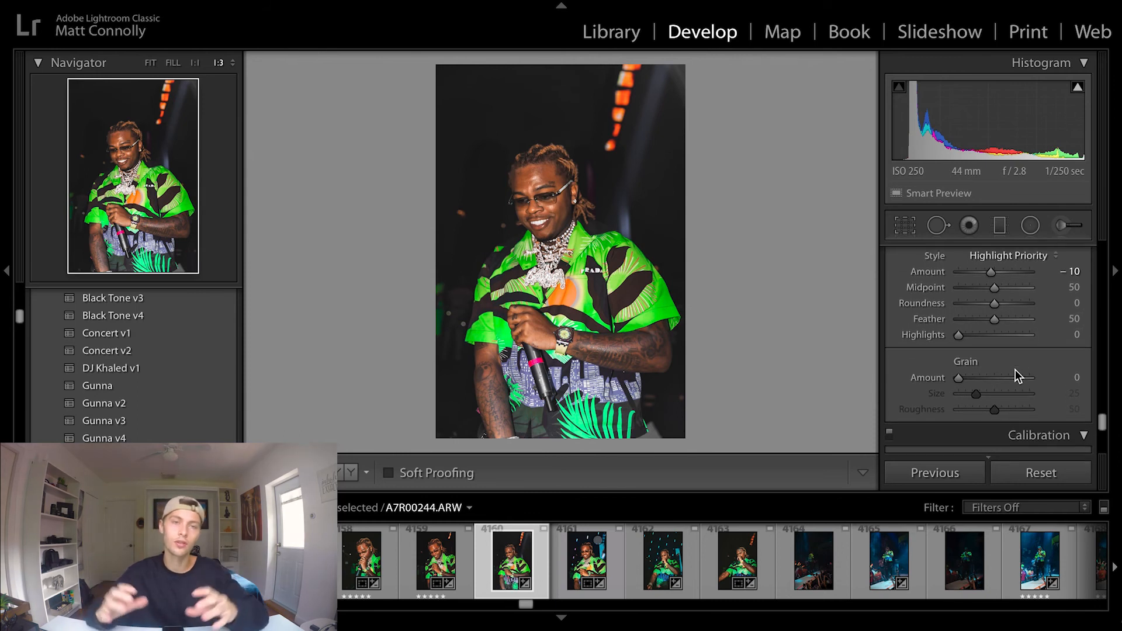
scroll(1015, 370, "down", 2)
scroll(1015, 370, "down", 2)
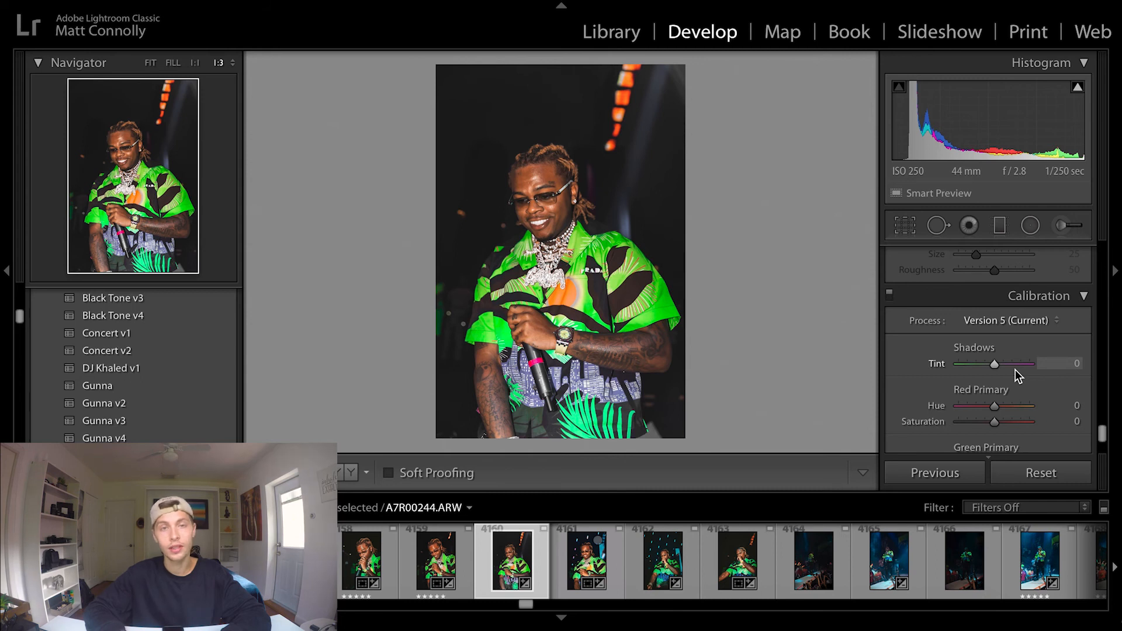
scroll(1015, 369, "down", 2)
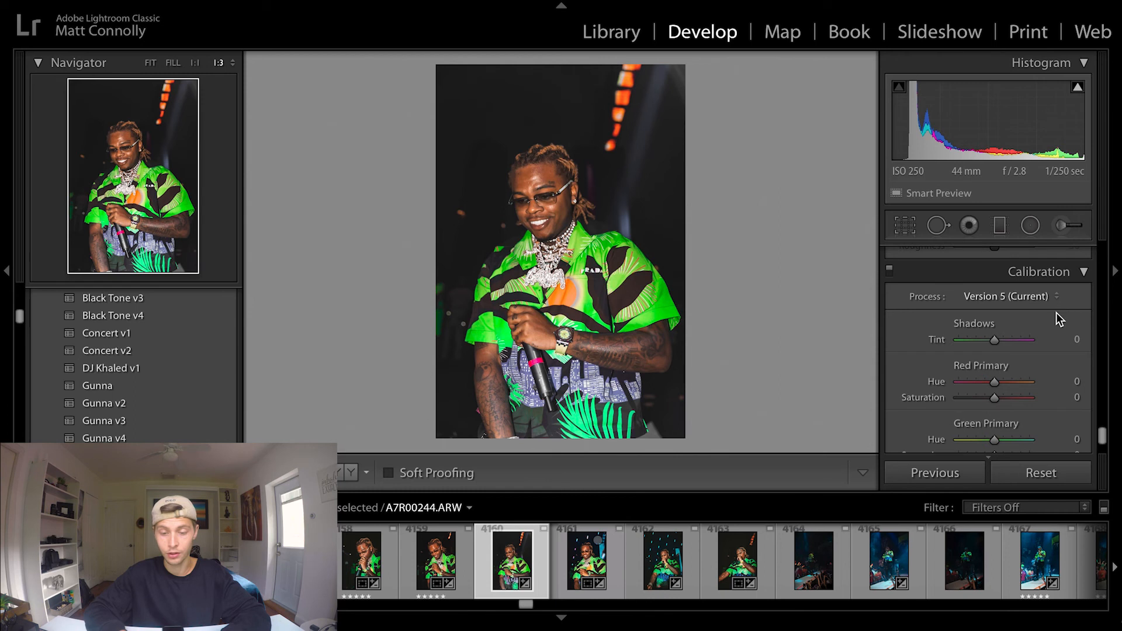
scroll(1057, 313, "down", 2)
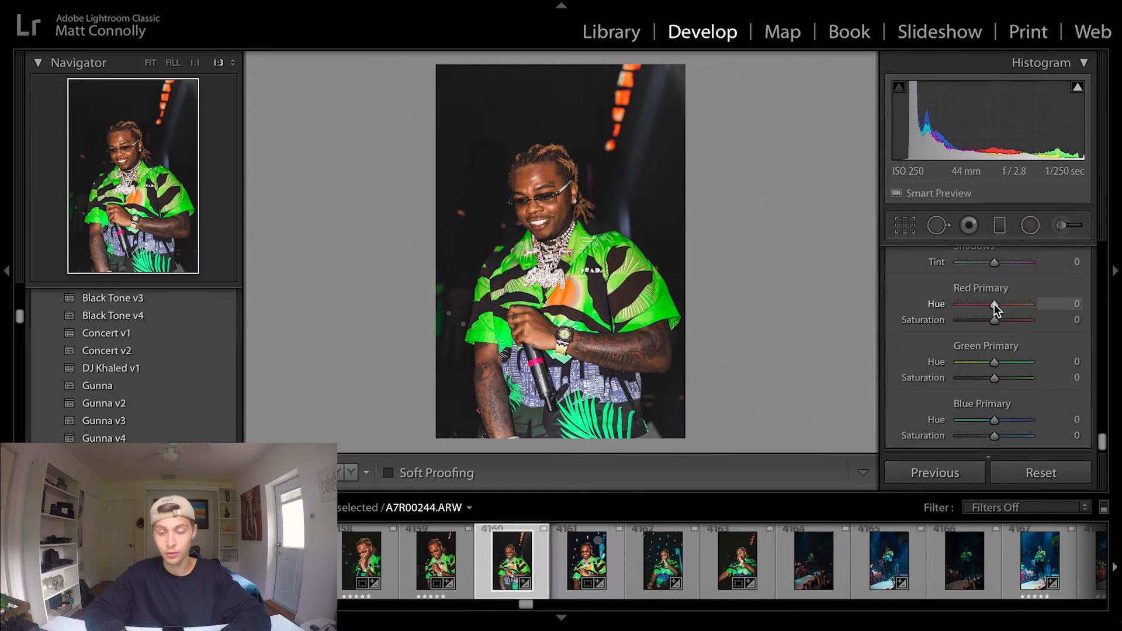
left_click_drag(996, 309, 1047, 311)
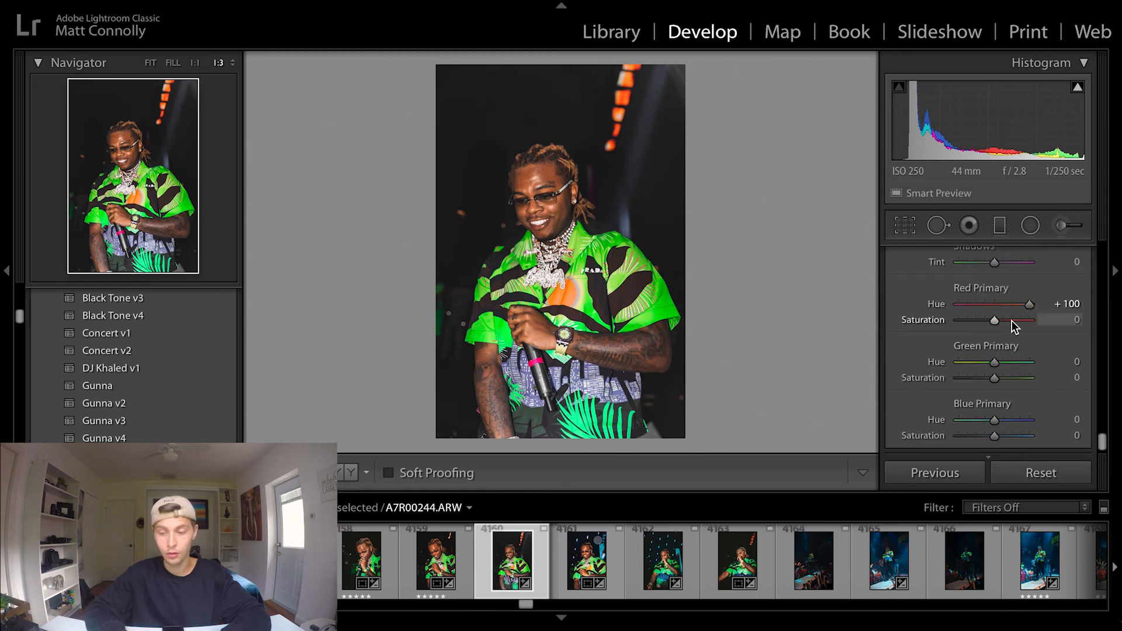
- Check the preceding photo's Calibration as reference and set this photo's Red Primary Hue to +30 and Saturation to -75
left_click(440, 559)
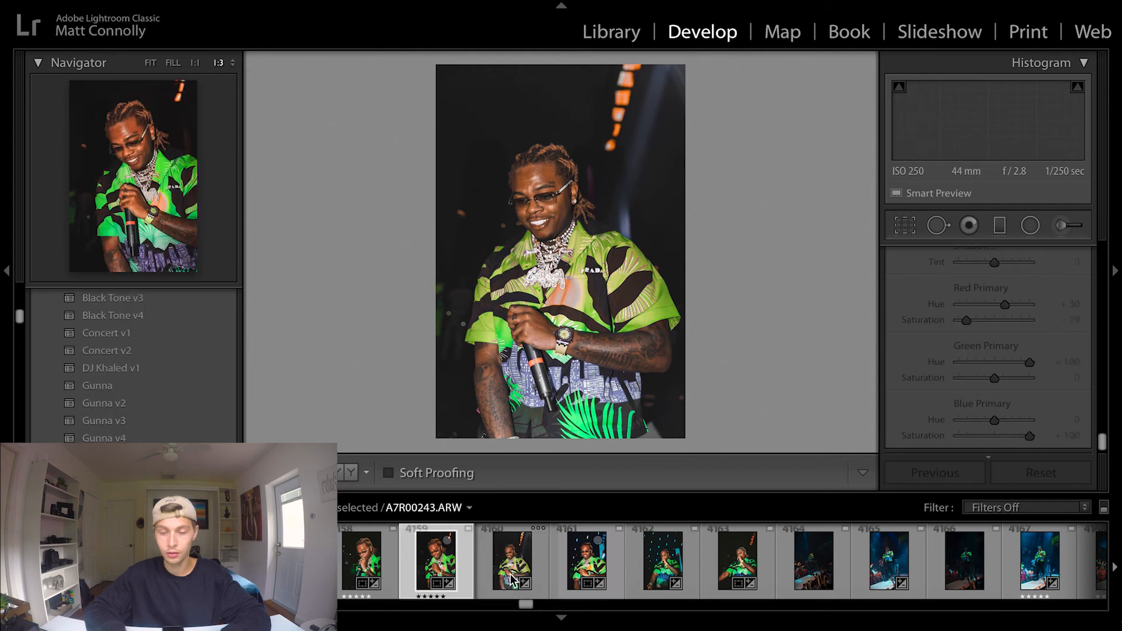
left_click(511, 578)
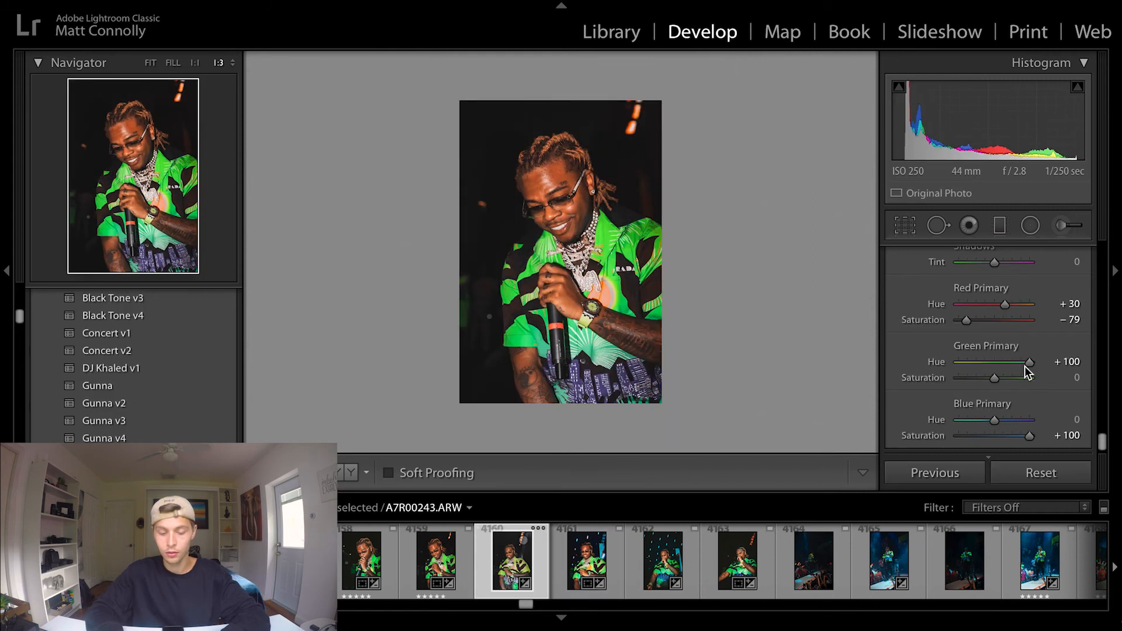
left_click(1068, 304)
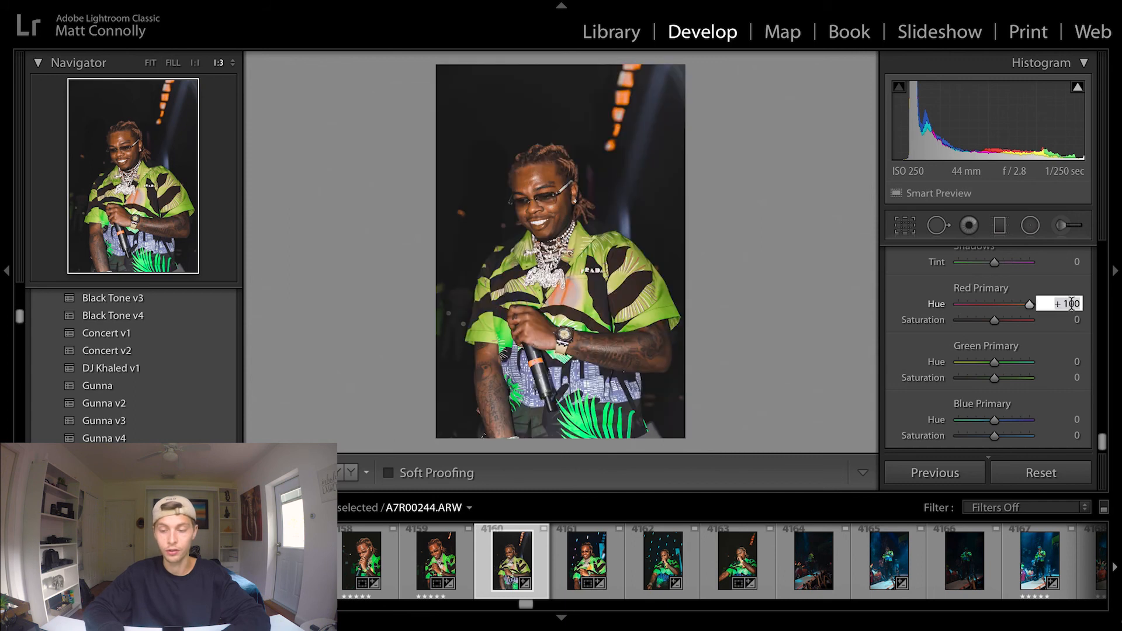
type("30")
key("Return")
left_click_drag(994, 321, 966, 318)
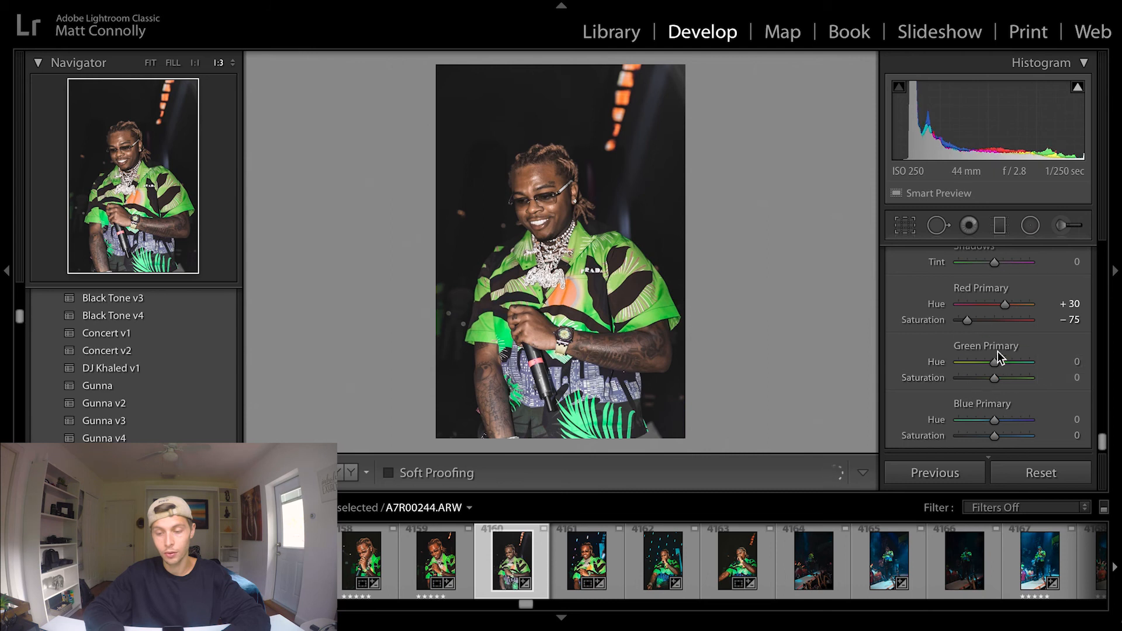
- Set the Green Primary to Hue +58 and Saturation +52, and the Blue Primary to Hue -33 and Saturation +30
left_click_drag(994, 362, 1013, 363)
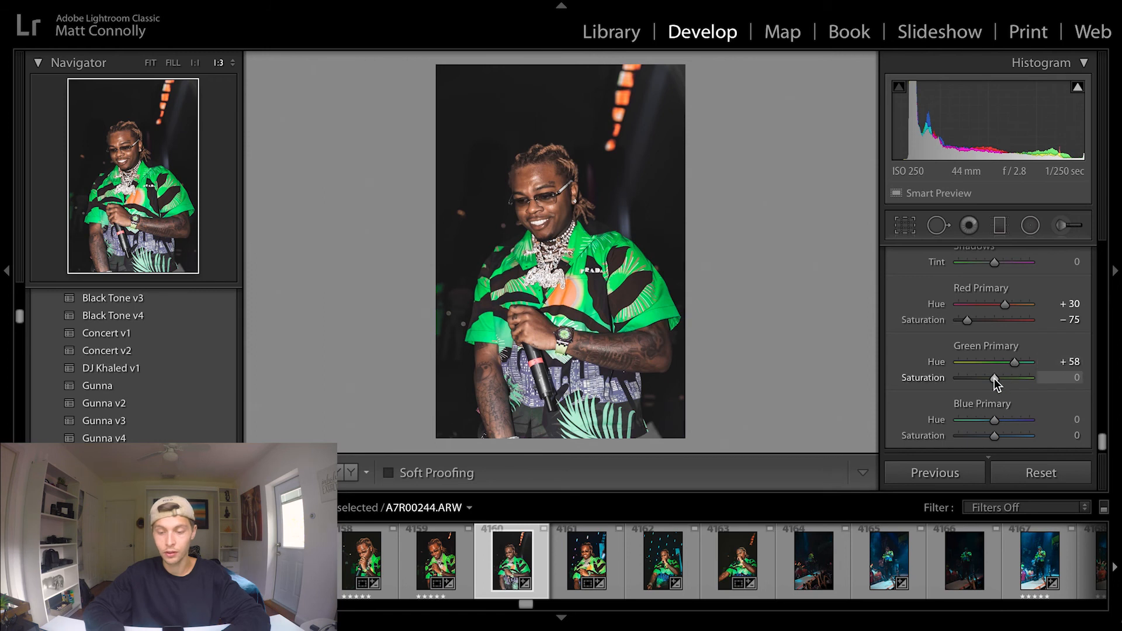
left_click_drag(995, 378, 1011, 377)
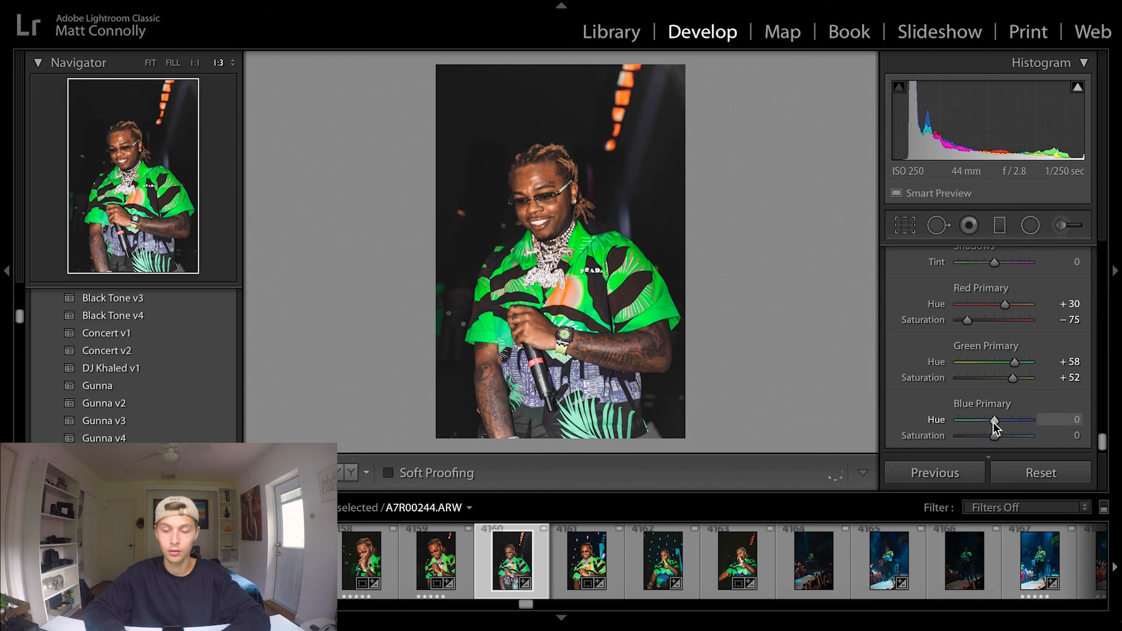
mouse_move(993, 422)
left_mouse_down()
mouse_move(979, 422)
mouse_move(1005, 437)
left_mouse_up()
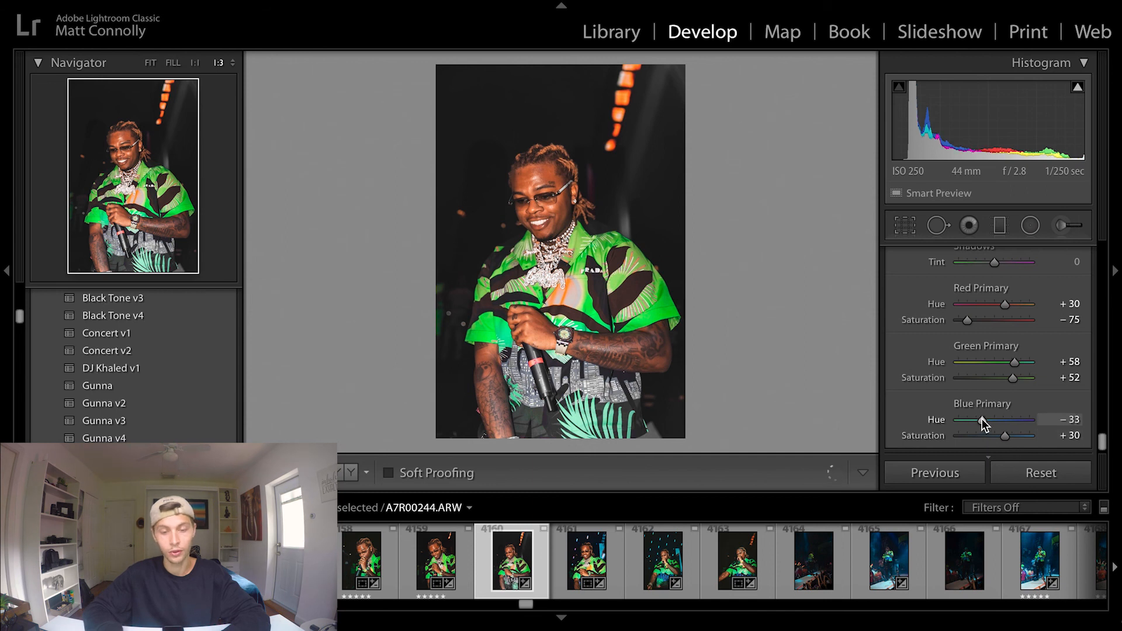
- Compare the edited photo with its unedited version several times
scroll(982, 424, "down", 5)
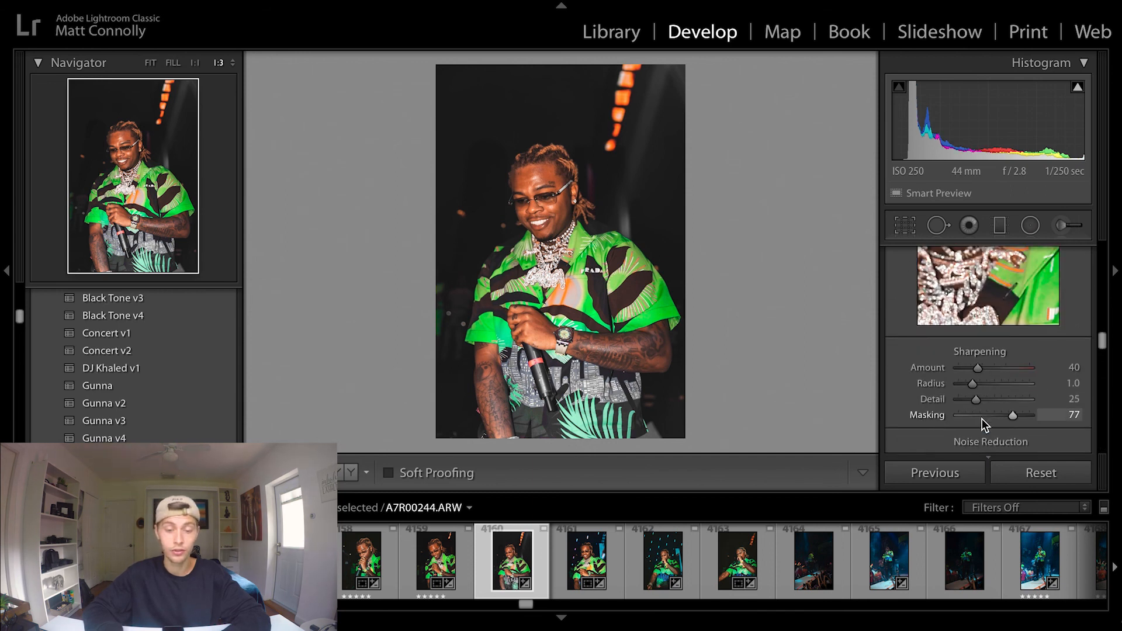
key("backslash")
key("backslash")
key("backslash")
key("backslash")
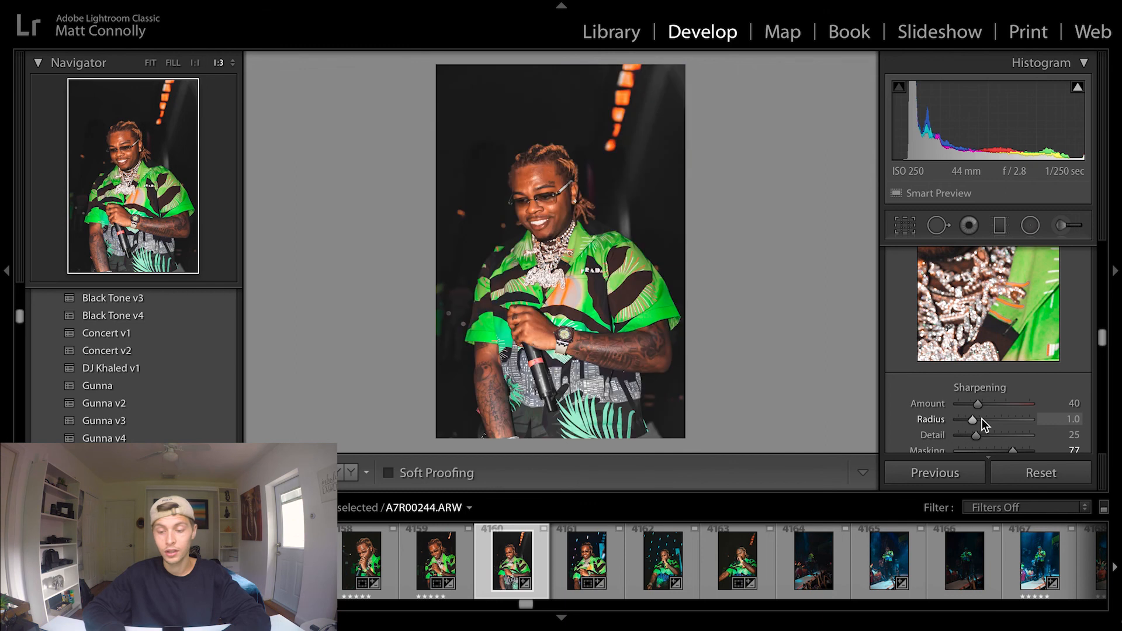
key("backslash")
key("backslash")
key("backslash")
key("backslash")
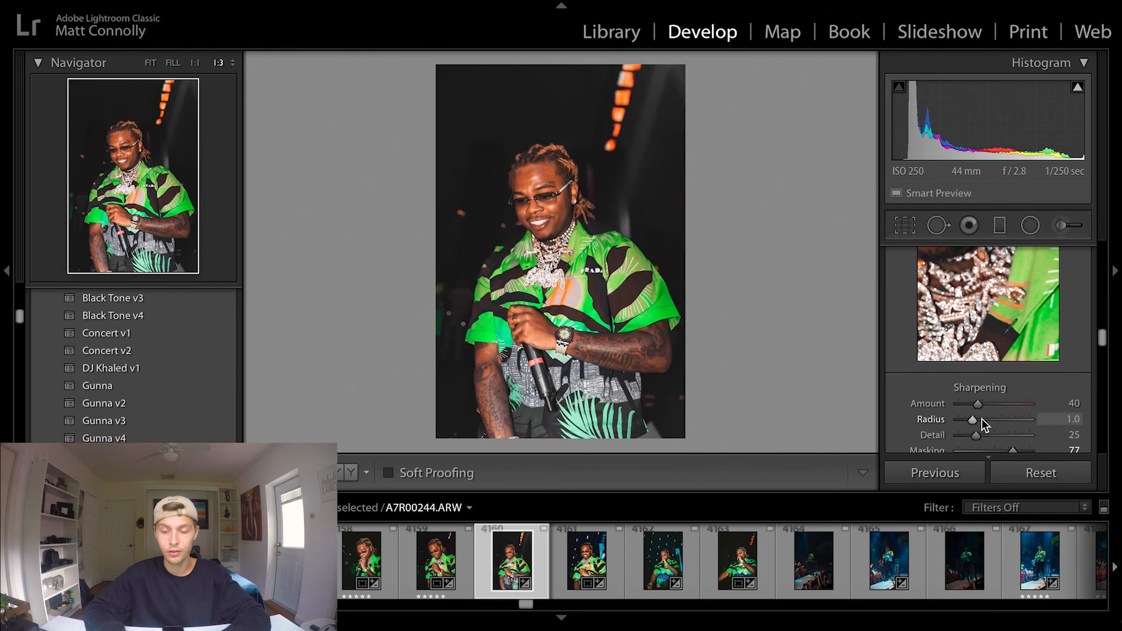
- Reduce the Orange Saturation in the HSL/Color settings to -27
scroll(981, 421, "up", 5)
scroll(982, 419, "up", 5)
scroll(982, 419, "down", 5)
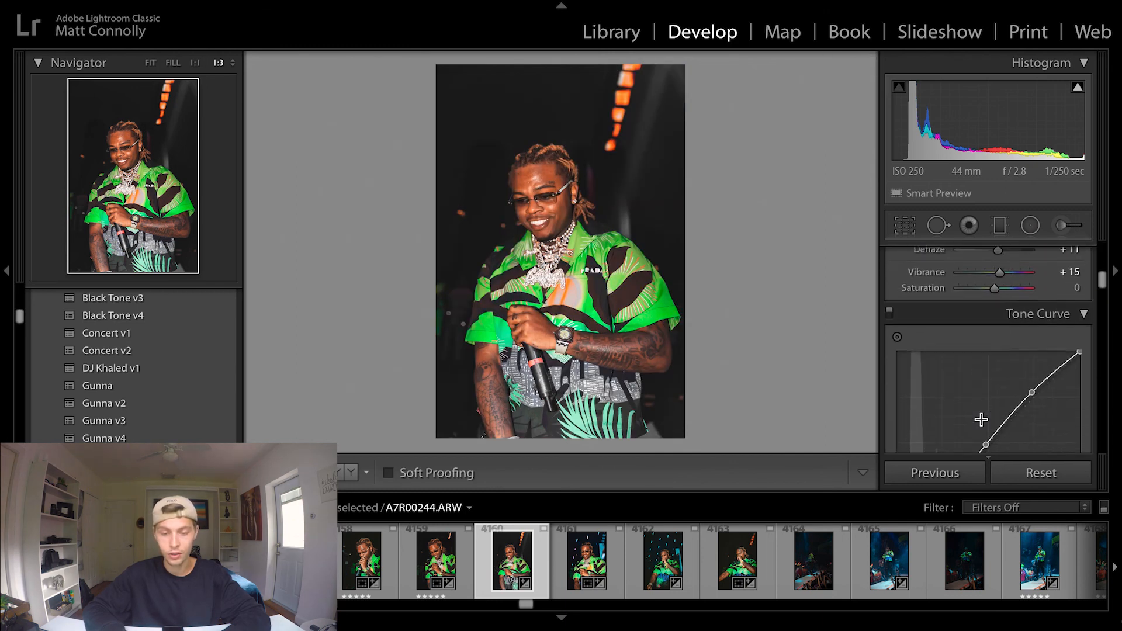
scroll(982, 419, "down", 2)
left_click(934, 319)
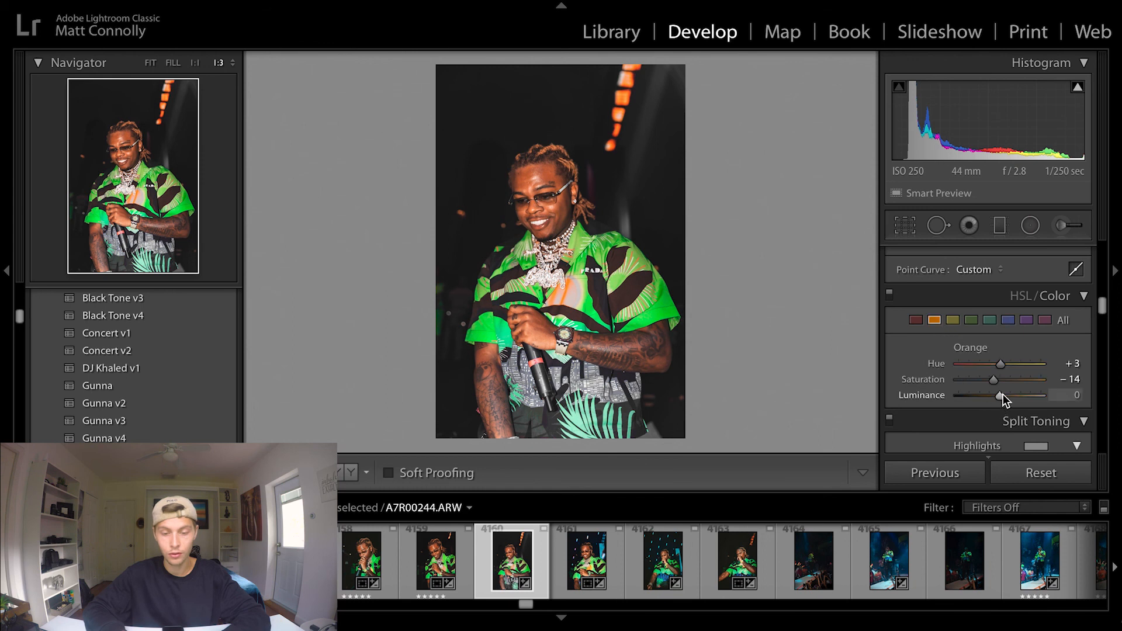
left_click_drag(994, 377, 990, 380)
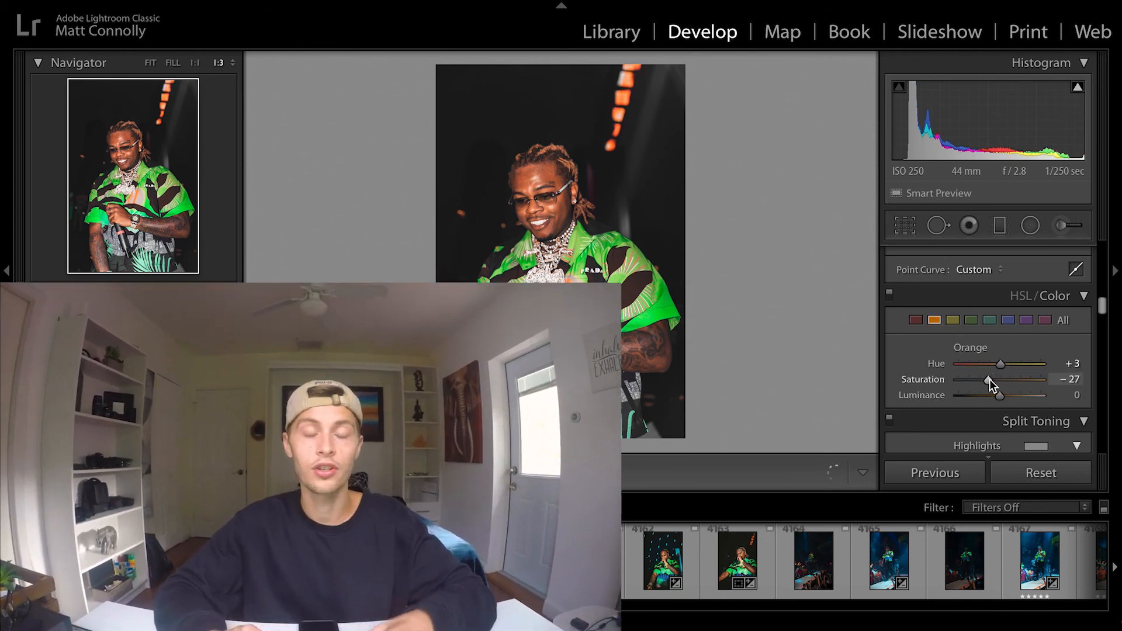